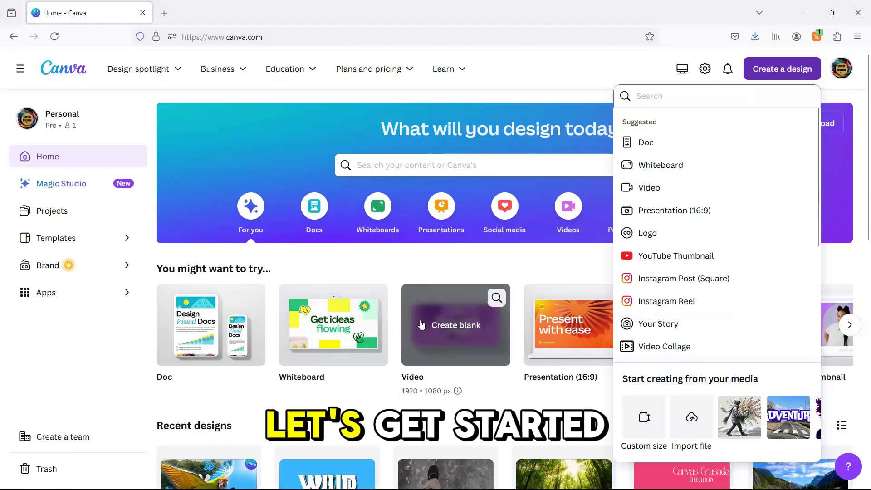
Start a blank video design and rerun the 'jaguar amazon forest' search, filtered to video results.
left_click(444, 326)
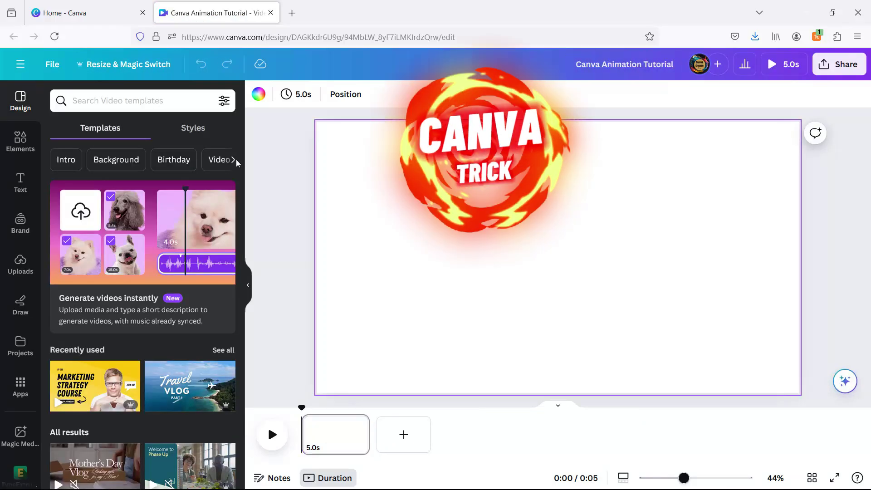
left_click(20, 140)
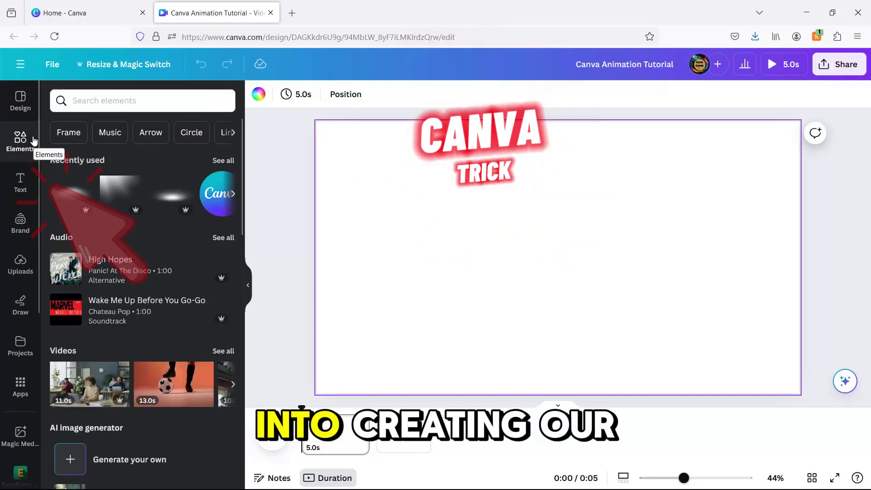
left_click(112, 101)
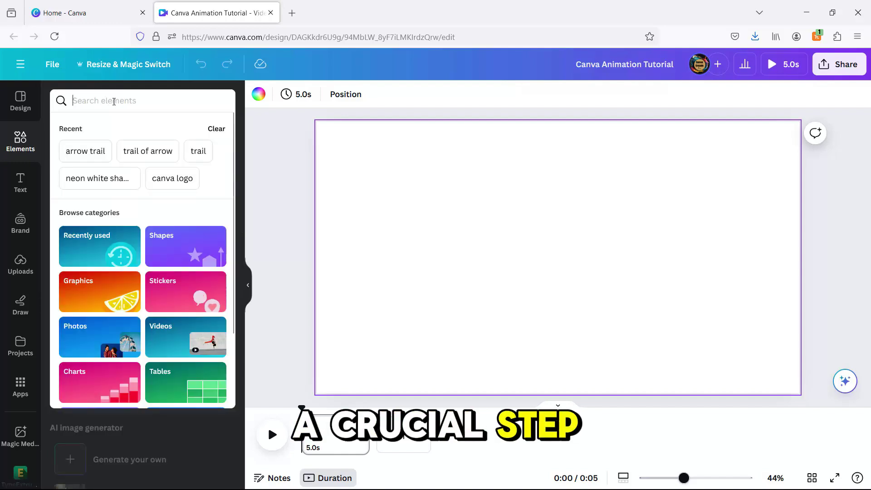
type("ama")
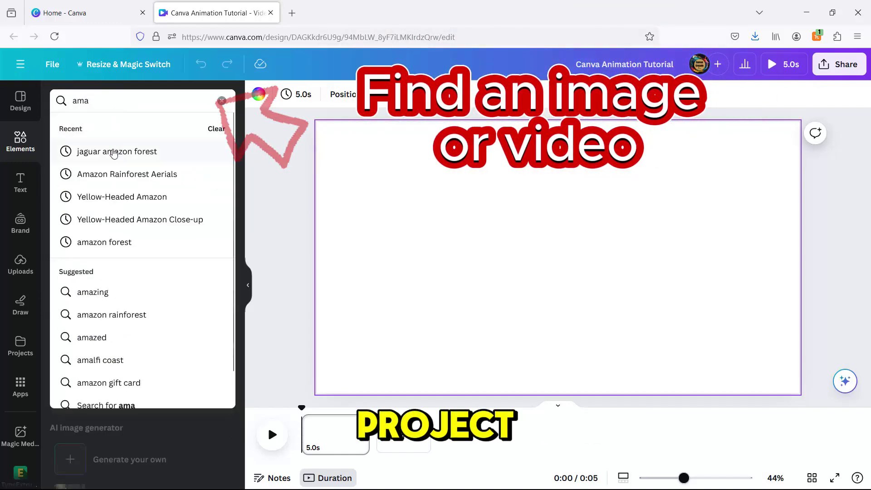
left_click(114, 151)
left_click(222, 186)
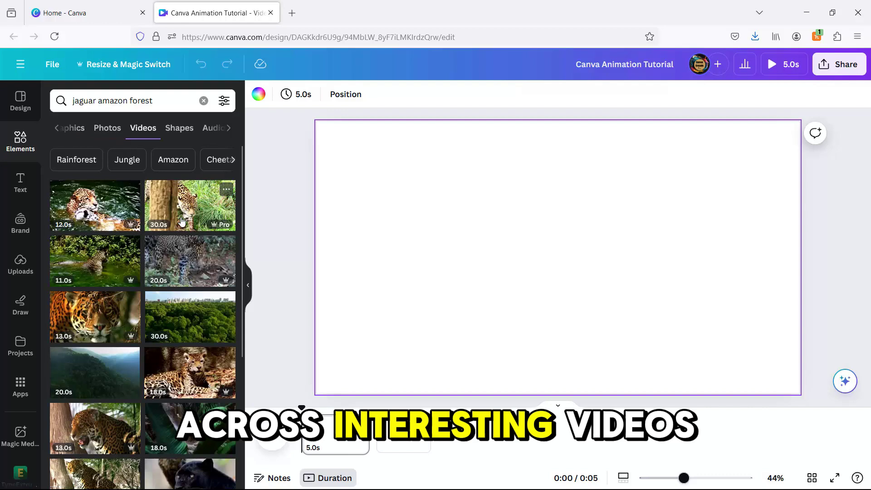
Add the 13s jaguar close-up to the page and save it to a new 'Video Canva Animation' folder.
left_click(95, 316)
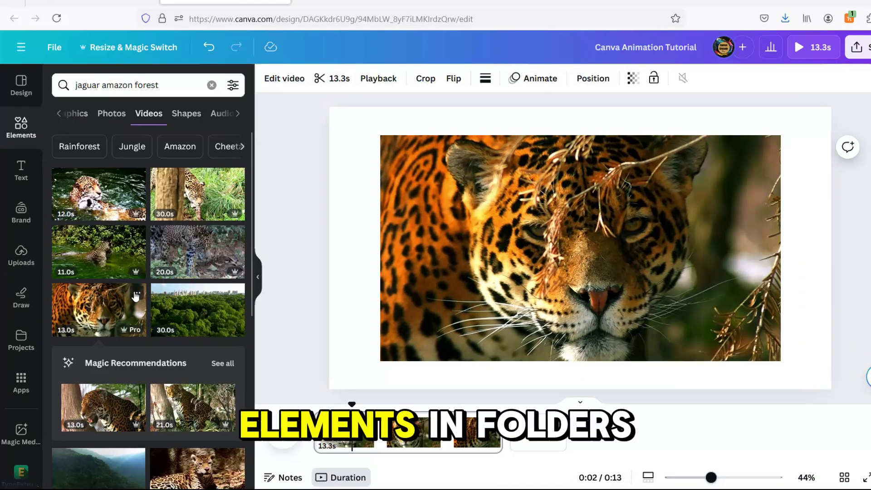
left_click(136, 295)
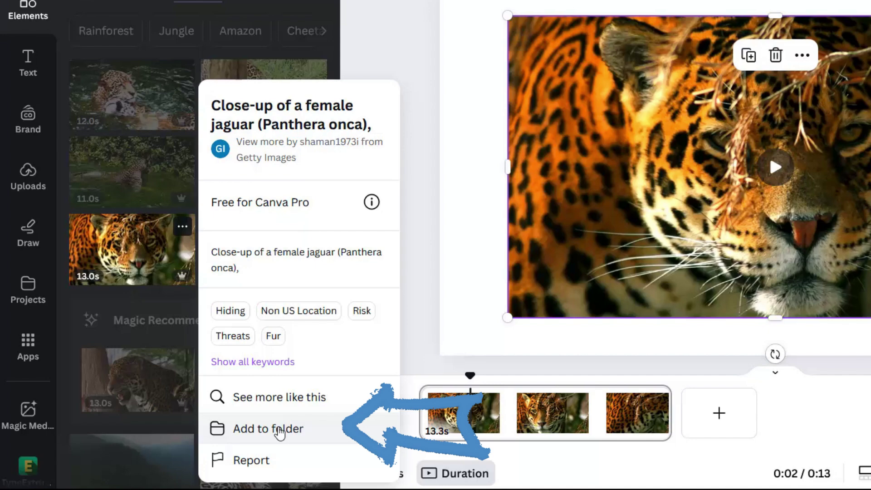
left_click(280, 430)
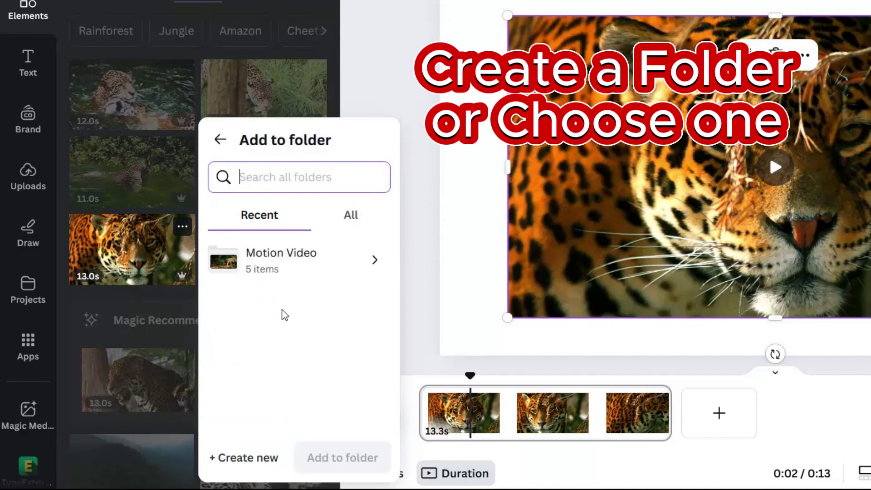
left_click(236, 457)
type("Video Ca")
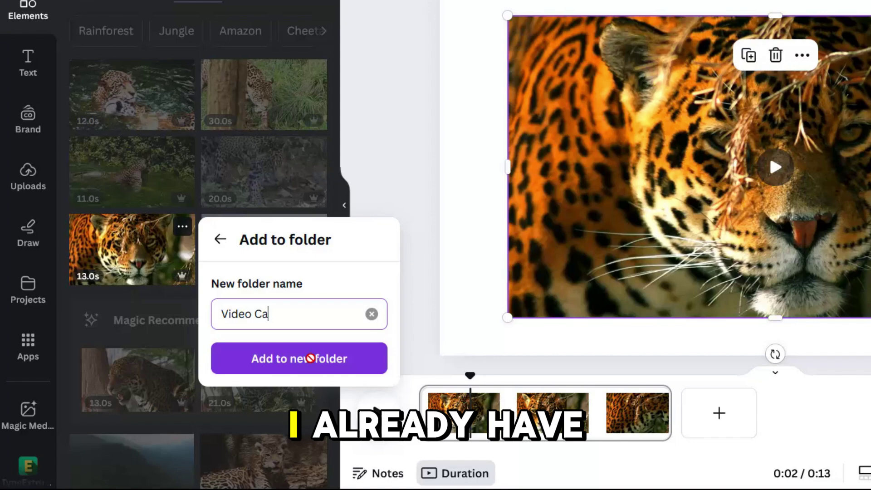
type("tion")
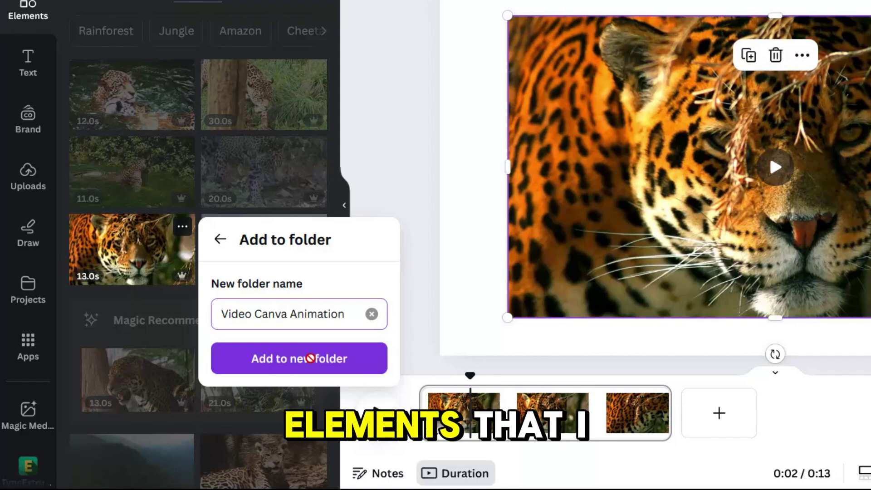
left_click(295, 358)
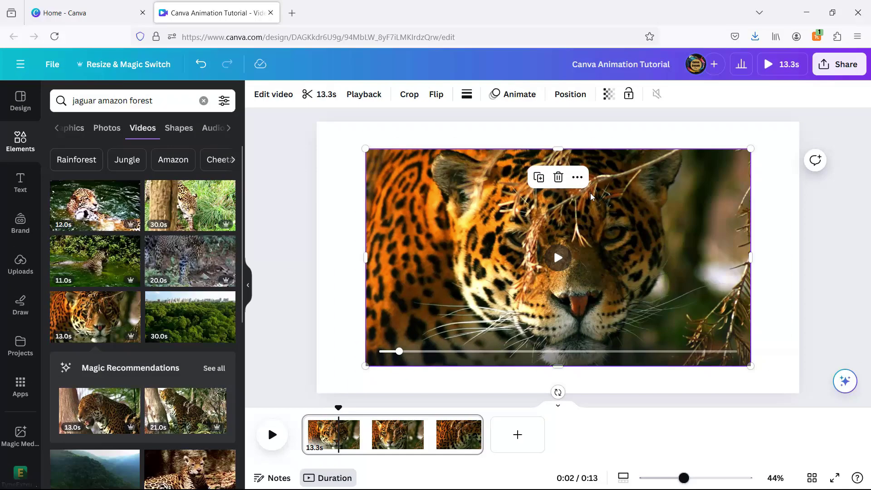
Delete the jaguar video from the page and view the Video Canva Animation folder.
left_click(558, 177)
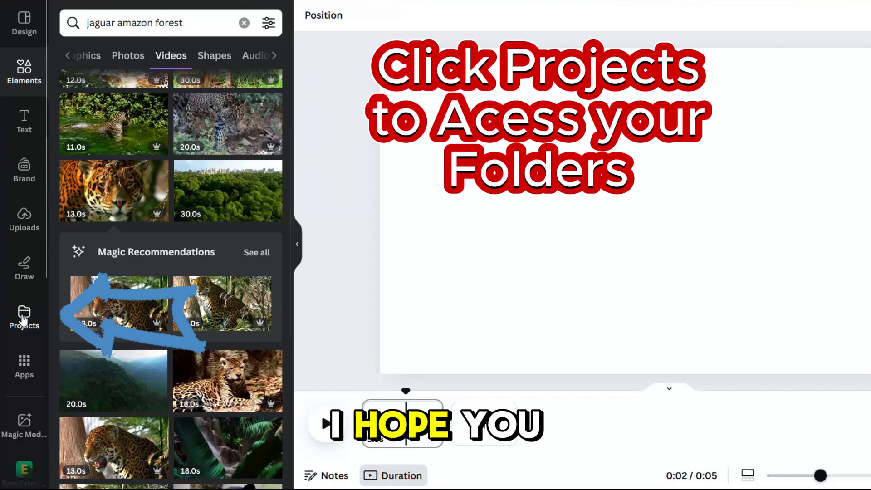
left_click(20, 347)
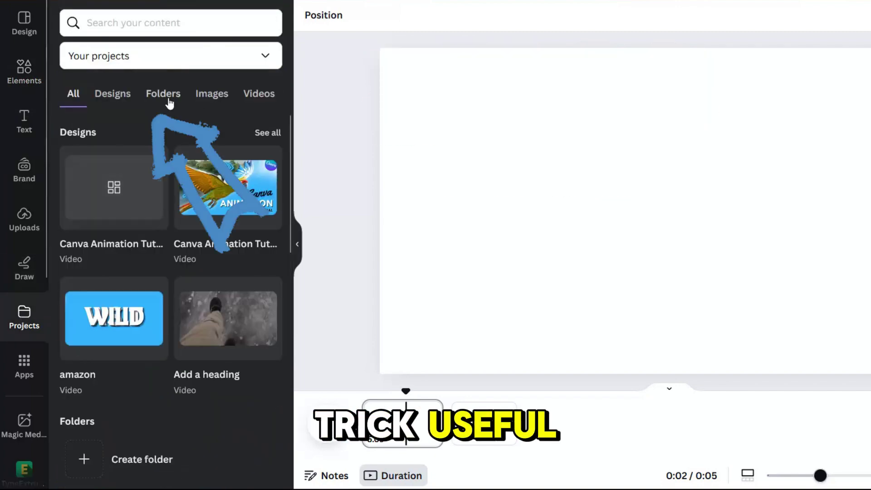
left_click(168, 96)
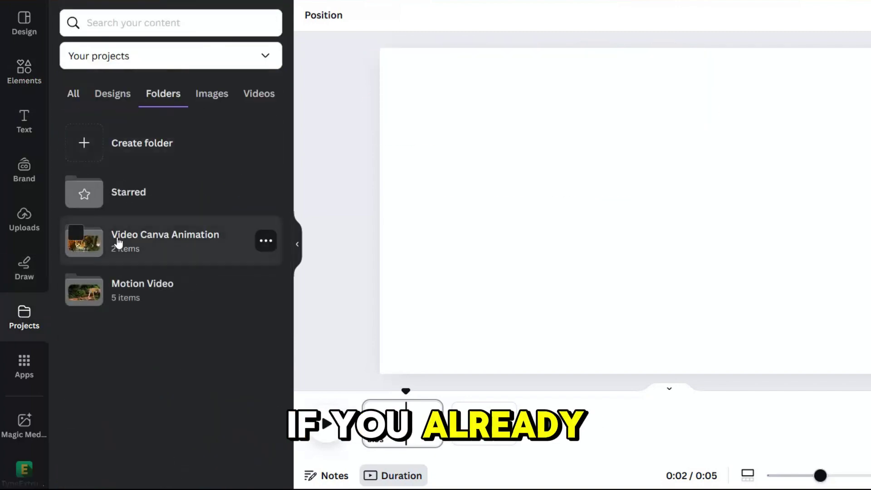
left_click(148, 245)
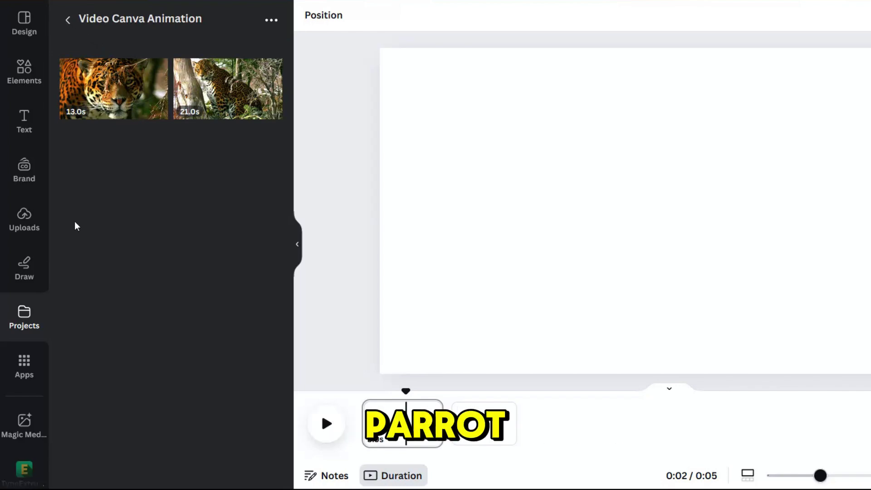
Open the Motion Video folder, then return to Elements and clear the jaguar search.
left_click(24, 317)
left_click(138, 164)
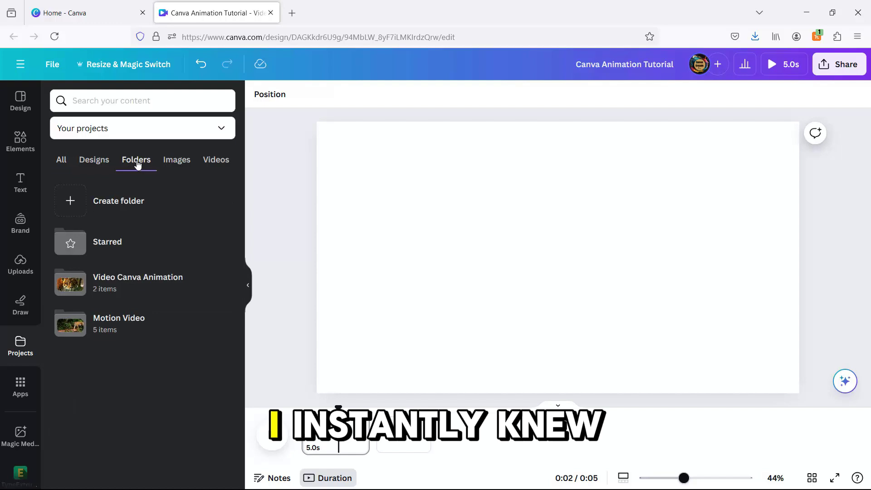
left_click(129, 327)
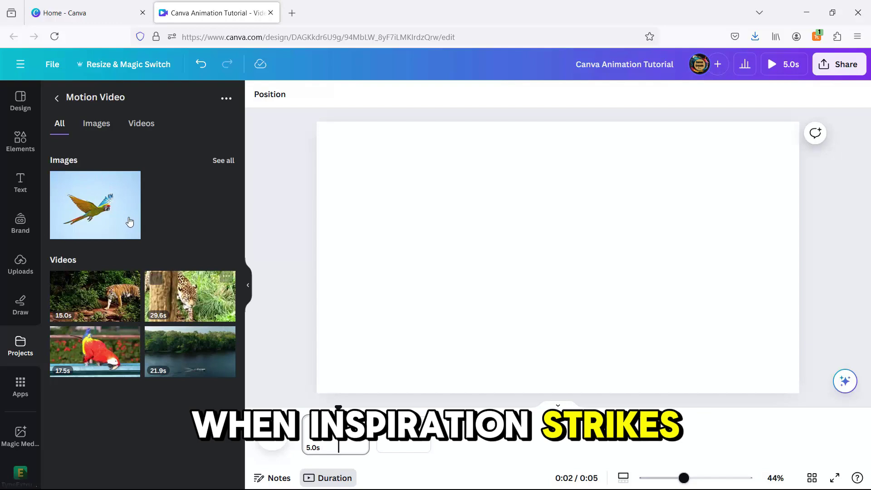
left_click(20, 141)
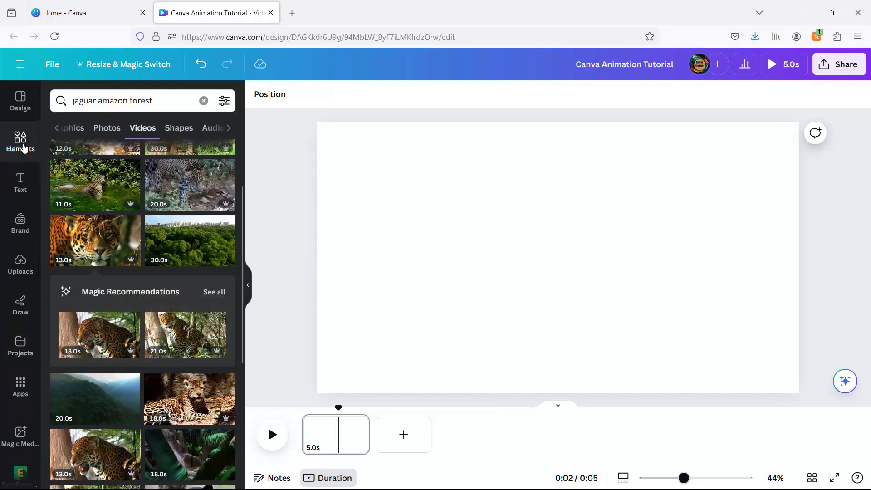
left_click(203, 100)
Place the 21.9s river-boat video from Motion Video over the whole page and trim the page to 5s.
left_click(23, 347)
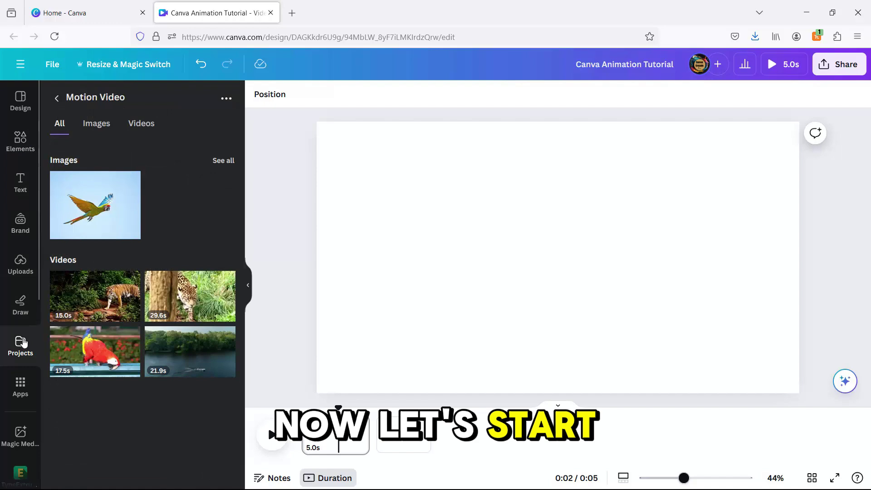
left_click(184, 348)
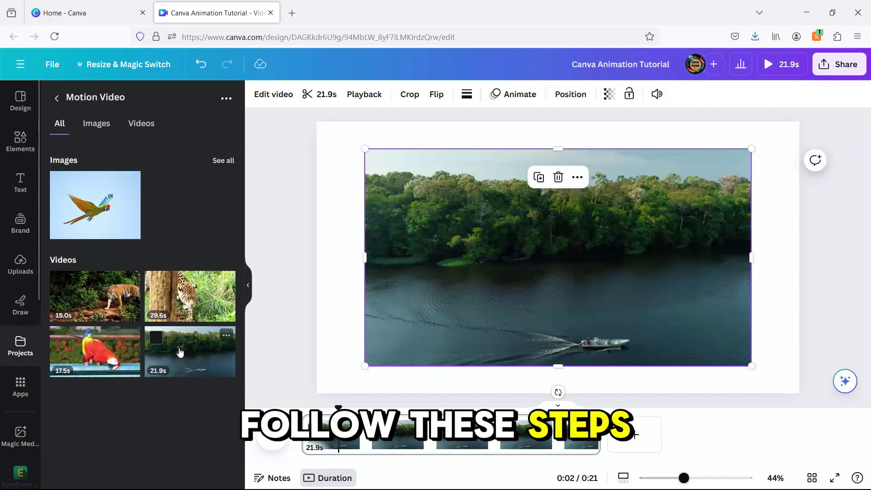
left_click_drag(364, 366, 316, 392)
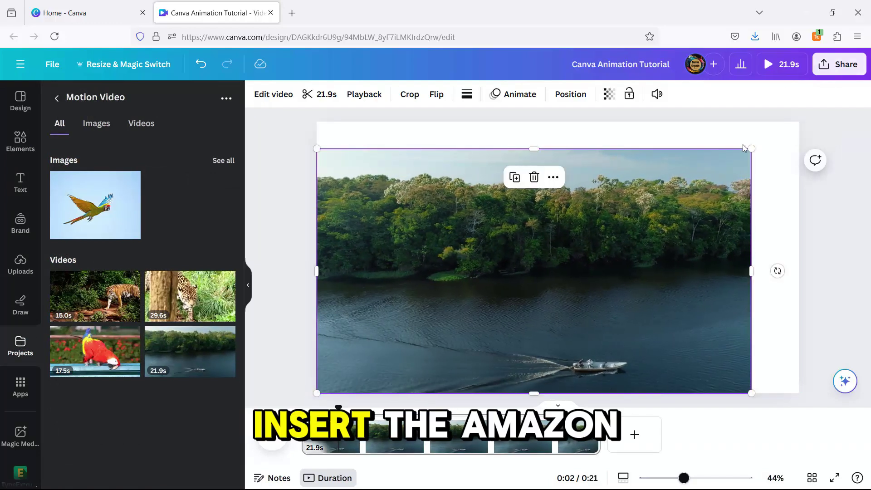
left_click_drag(751, 148, 793, 124)
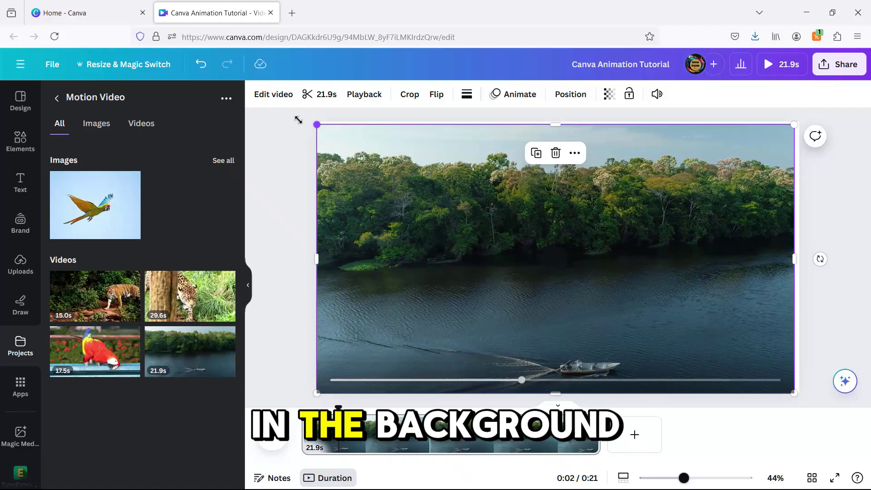
left_click_drag(317, 124, 272, 96)
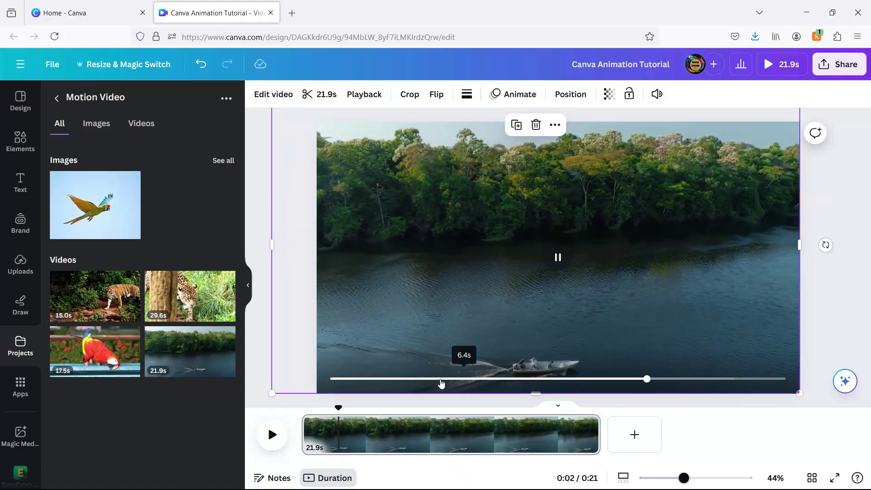
left_click_drag(598, 435, 371, 444)
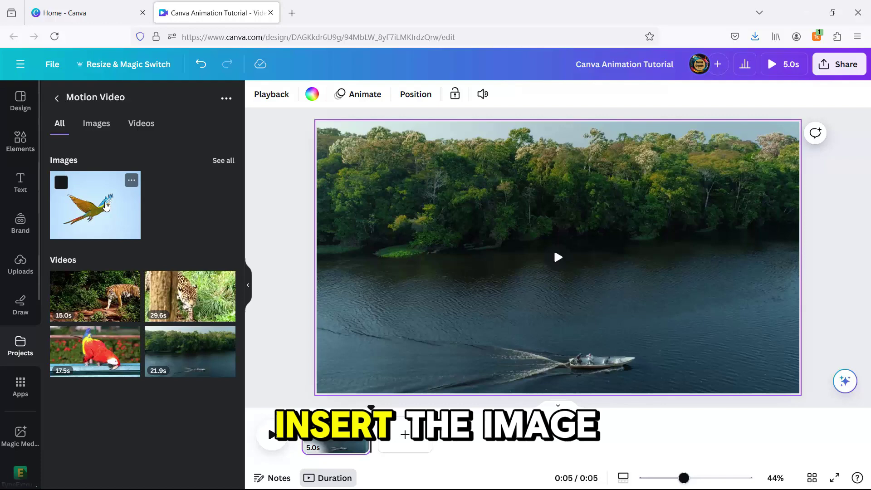
Insert the flying parrot image and remove its sky background.
left_click(106, 206)
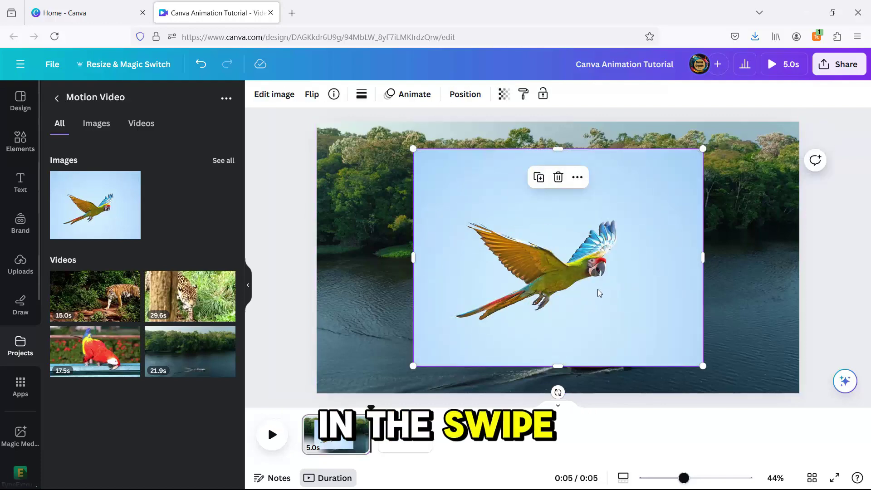
left_click(274, 95)
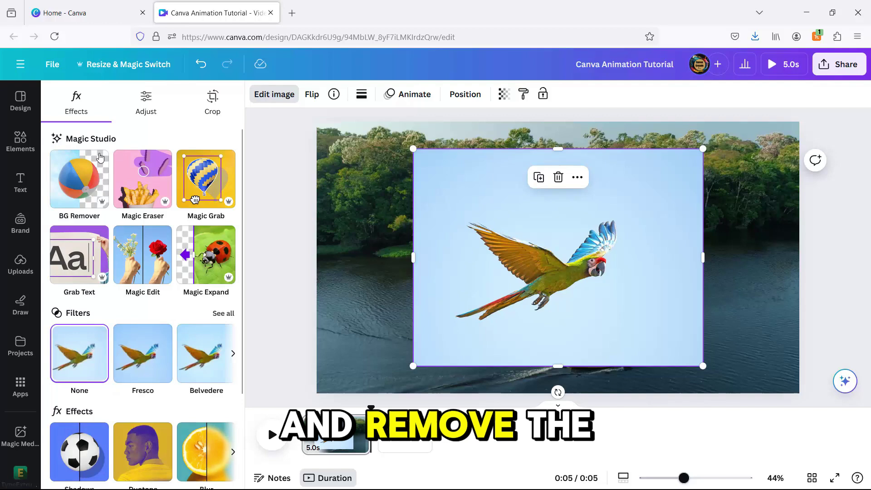
left_click(82, 187)
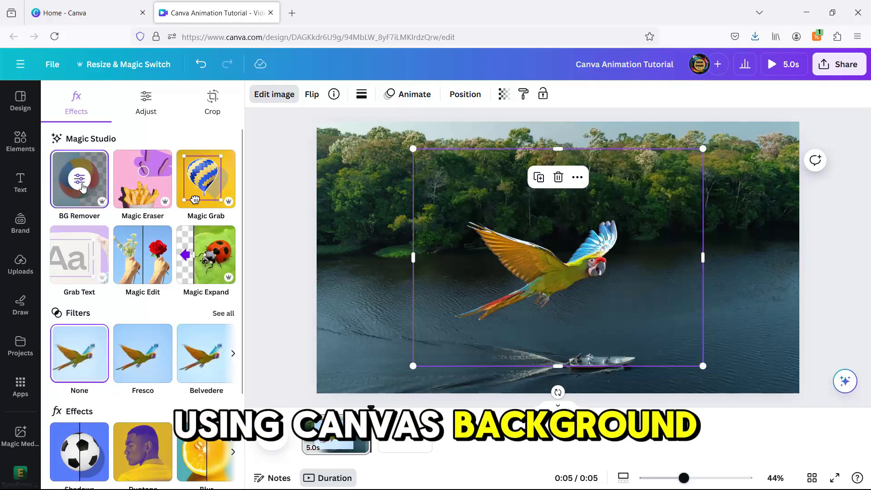
Crop the parrot tightly, enlarge it across the scene, and centre it on the page.
left_click_drag(557, 365, 559, 327)
left_click_drag(558, 149, 560, 209)
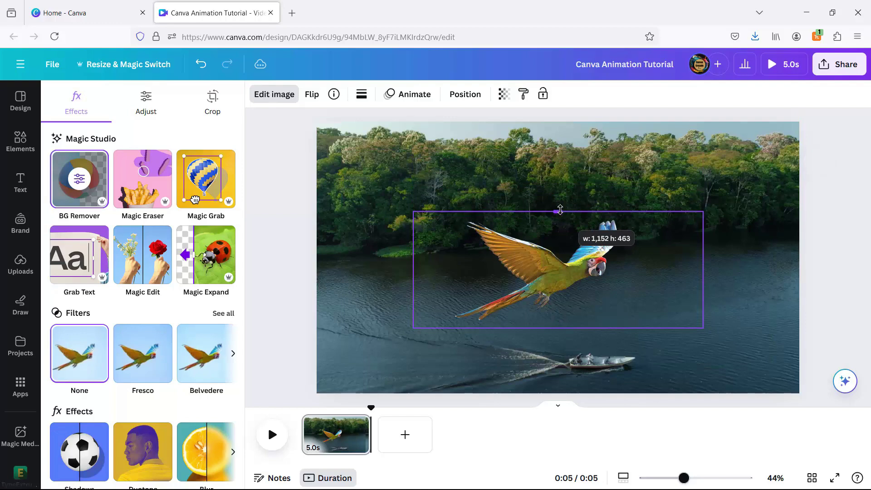
left_click_drag(702, 269, 630, 279)
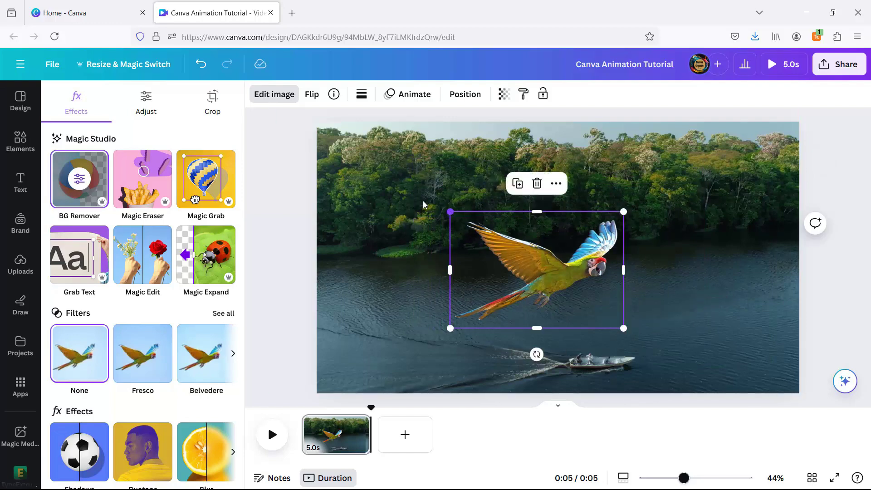
left_click_drag(450, 211, 305, 117)
left_click_drag(621, 330, 735, 412)
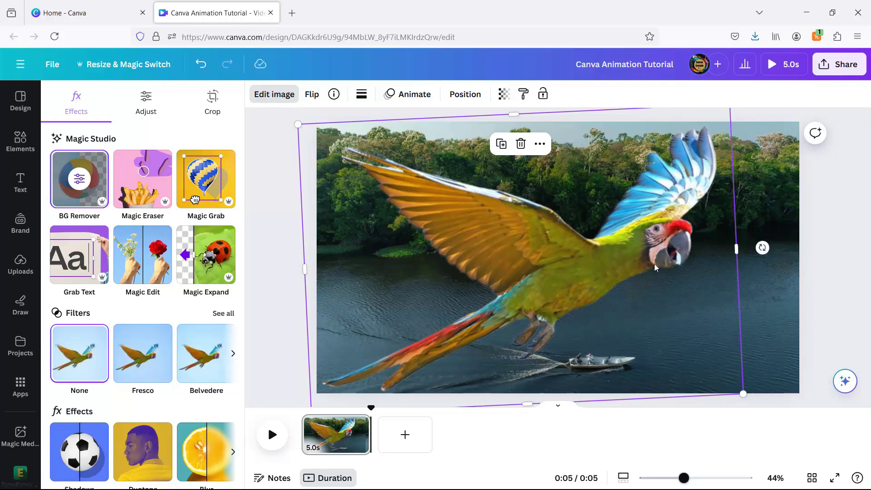
left_click_drag(613, 240, 629, 242)
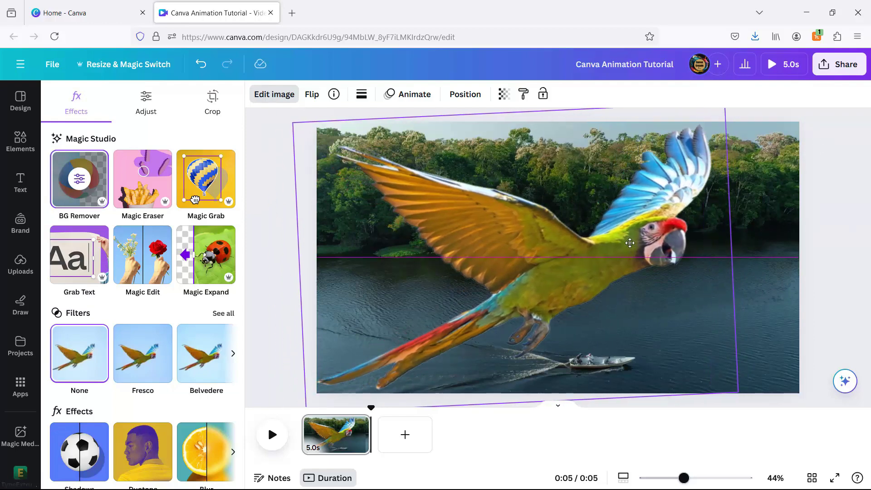
Add a blue square and stretch it into a full-height bar along the page's right edge.
scroll(114, 266, "down", 5)
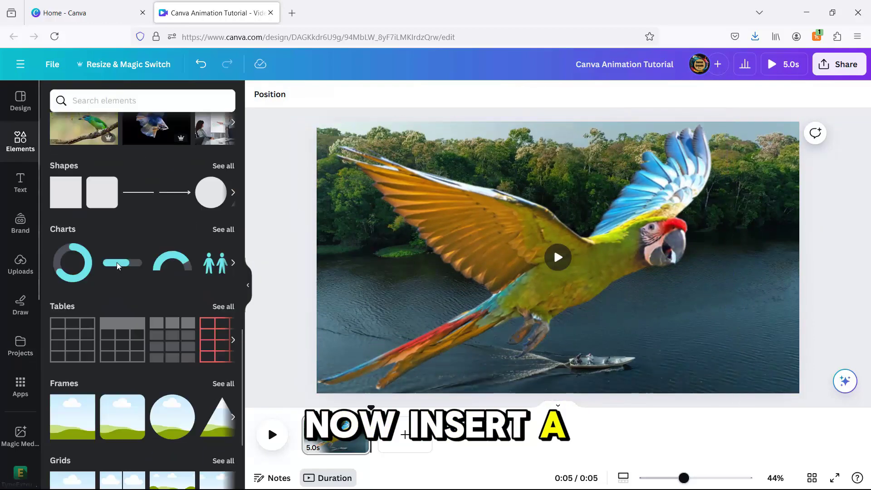
scroll(114, 266, "down", 5)
scroll(113, 267, "up", 5)
scroll(111, 261, "up", 2)
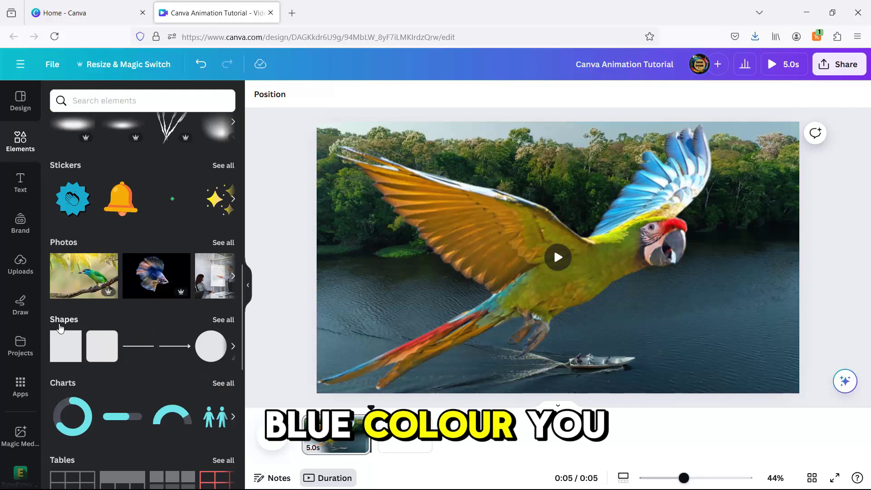
left_click(62, 359)
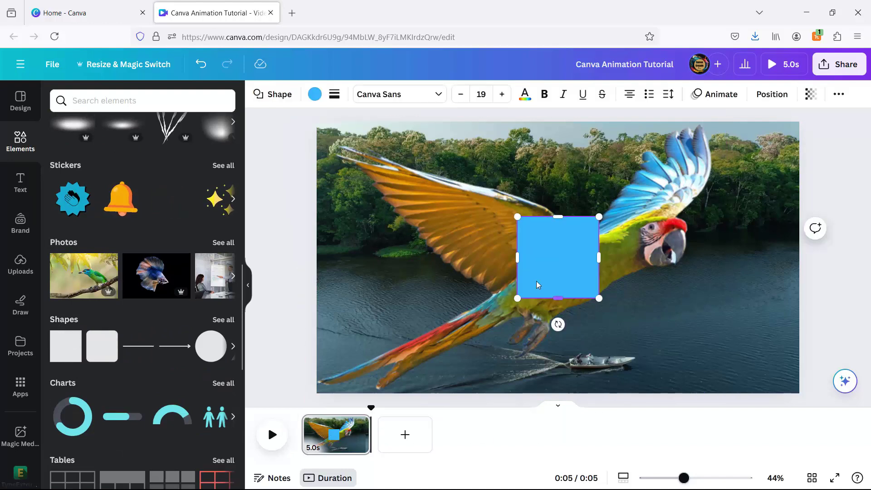
left_click(314, 94)
mouse_move(551, 247)
left_mouse_down()
mouse_move(745, 180)
mouse_move(743, 161)
mouse_move(799, 162)
left_mouse_up()
left_click_drag(752, 203, 754, 393)
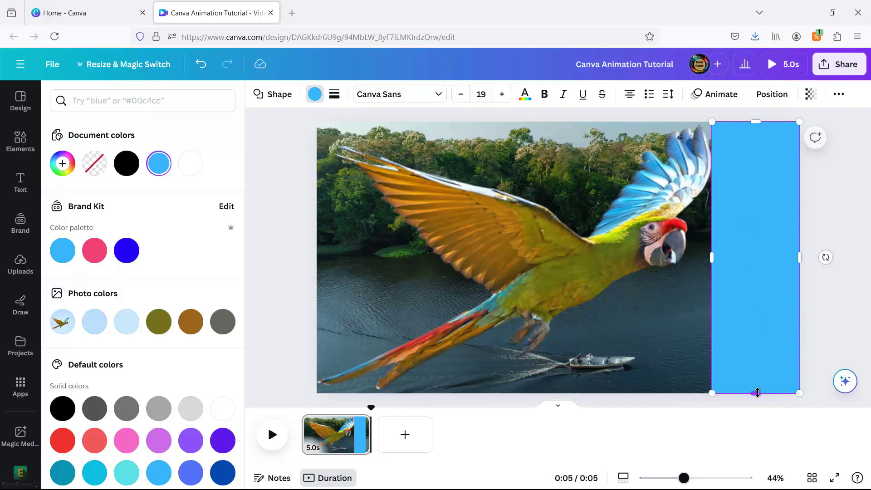
left_click_drag(712, 257, 703, 257)
Duplicate the blue bar and angle the copy diagonally toward the lower left.
left_click(744, 275)
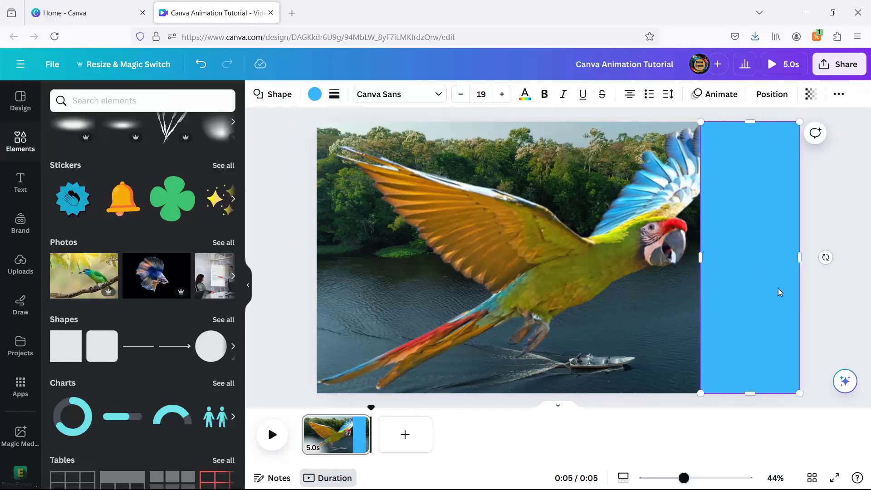
key("ctrl+d")
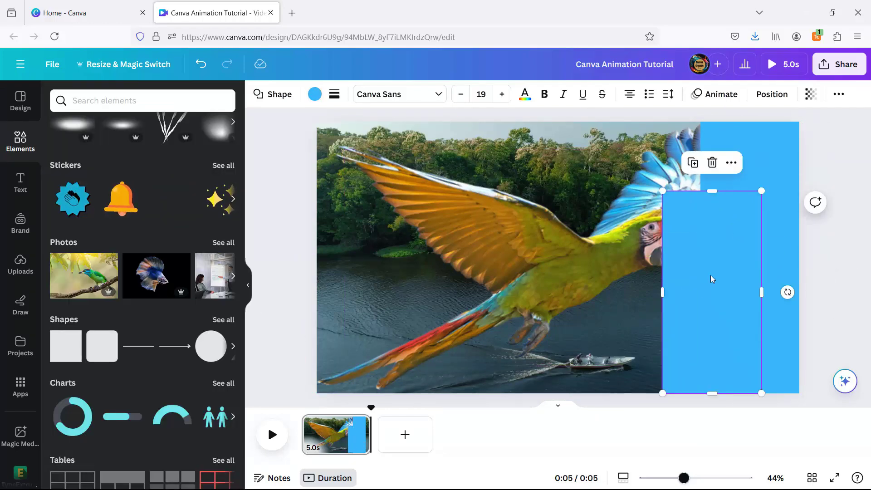
mouse_move(787, 292)
left_mouse_down()
mouse_move(610, 315)
mouse_move(388, 422)
mouse_move(392, 431)
left_mouse_up()
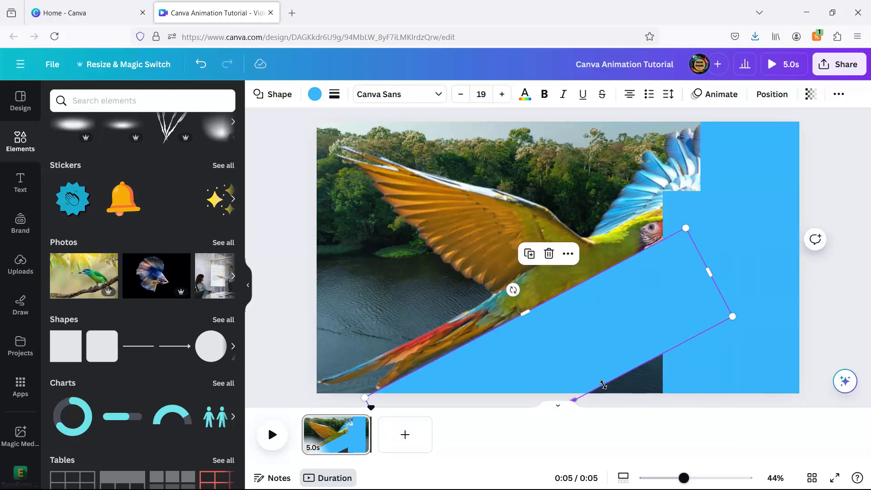
Move the parrot Forward in the layer order so it sits above the blue bars.
left_click(473, 215)
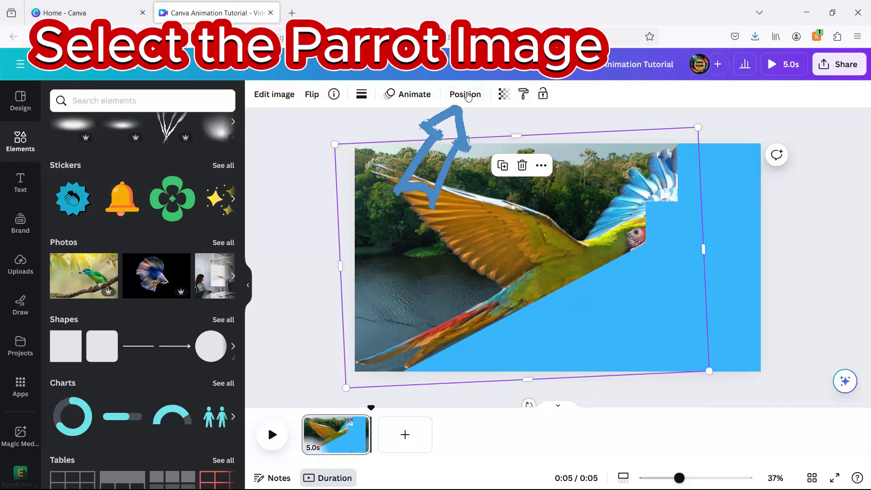
left_click(467, 96)
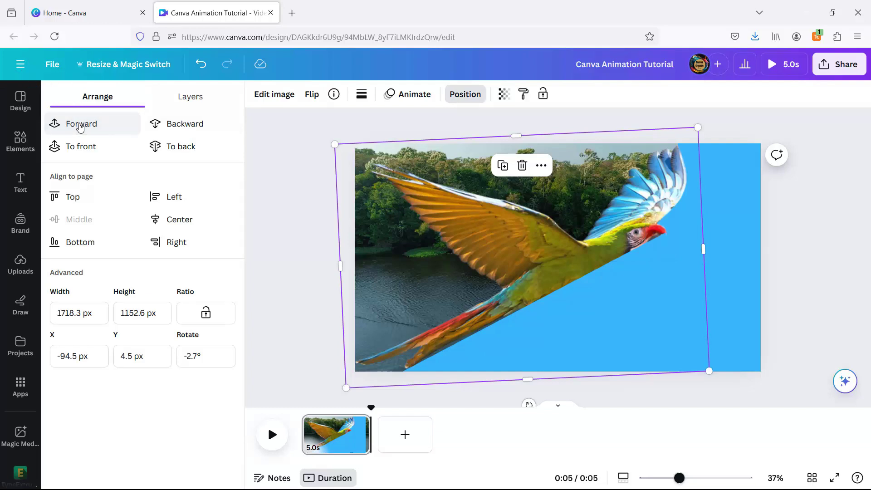
left_click(80, 127)
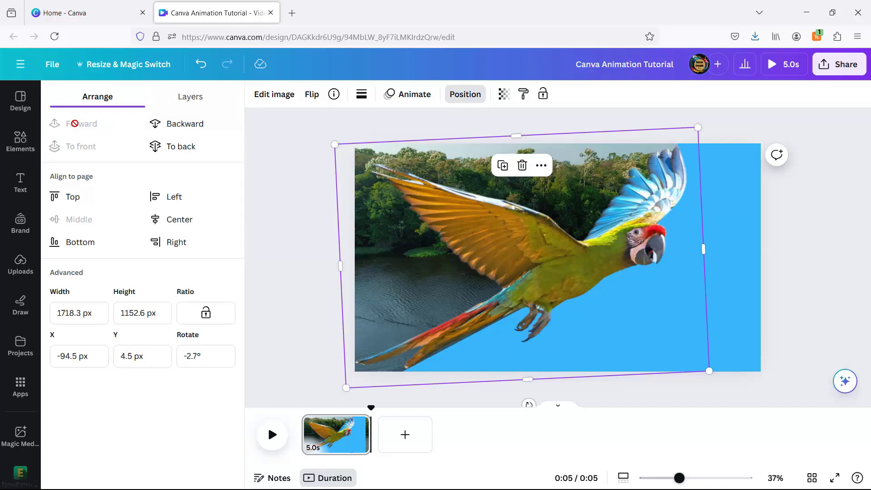
Widen the right-hand blue bar to about 2,187 px, well past the page's right edge.
left_click(753, 268)
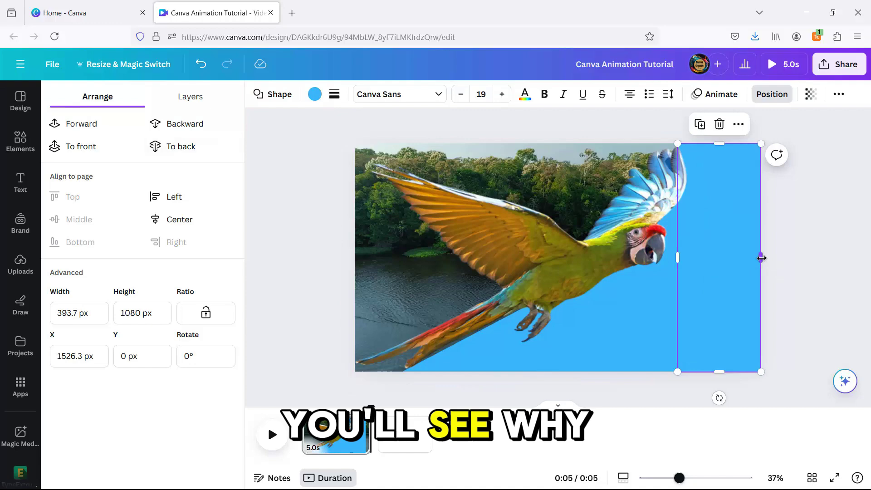
left_click_drag(762, 258, 836, 258)
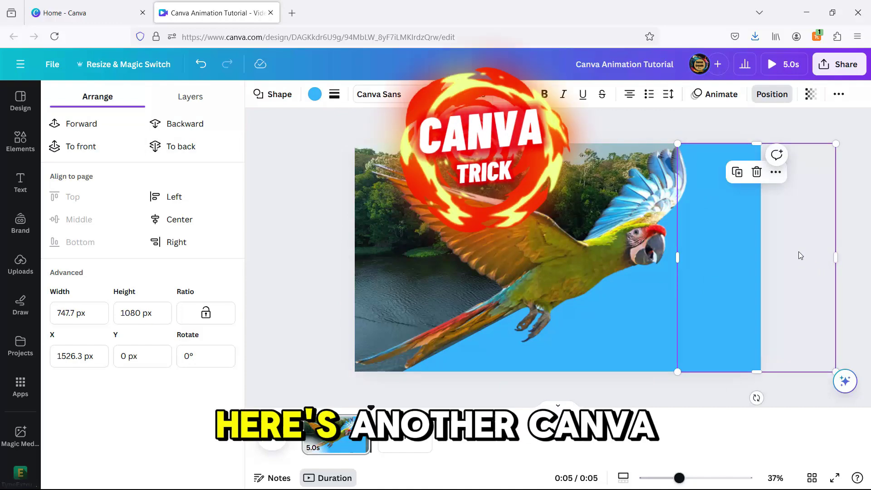
scroll(798, 251, "down", 5)
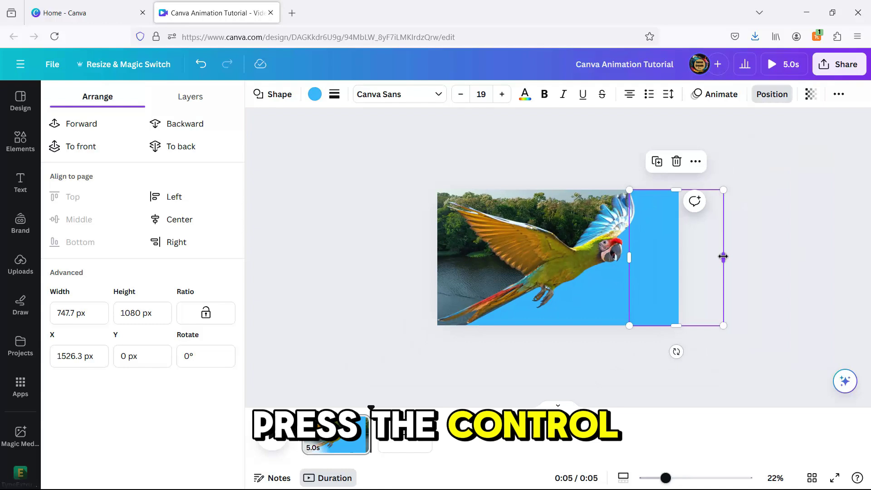
mouse_move(722, 257)
left_mouse_down()
mouse_move(859, 259)
mouse_move(839, 258)
mouse_move(849, 262)
left_mouse_up()
scroll(860, 259, "down", 2)
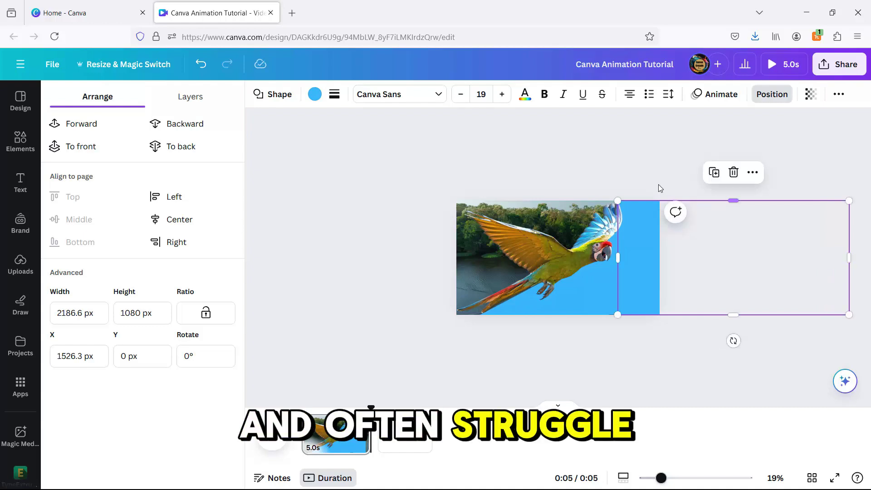
key("Escape")
key("Escape")
scroll(702, 252, "down", 2)
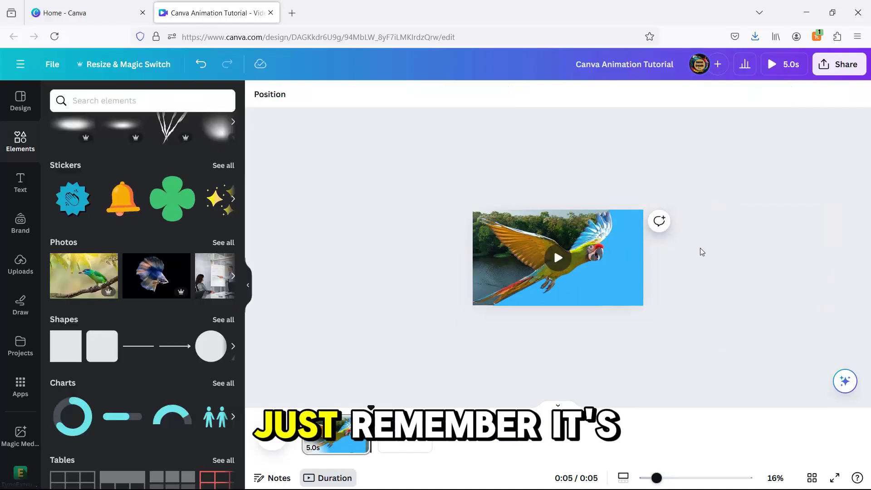
scroll(701, 252, "up", 2)
scroll(702, 252, "up", 1)
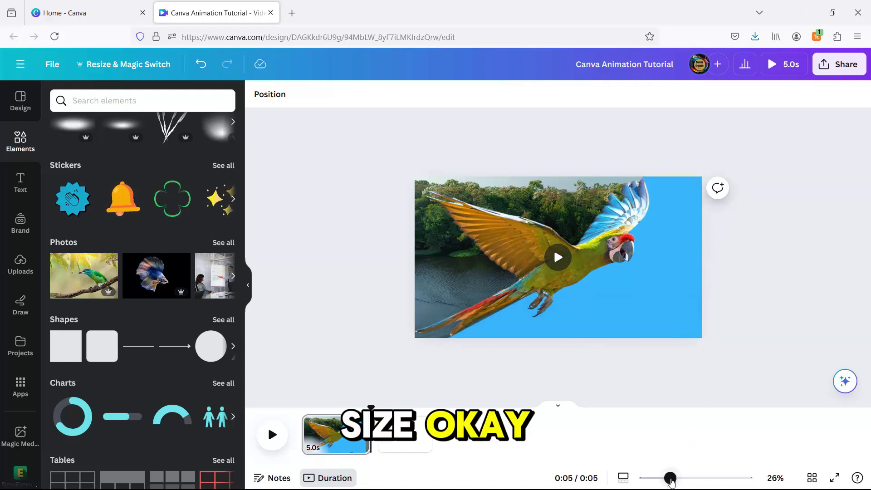
left_click_drag(670, 479, 680, 483)
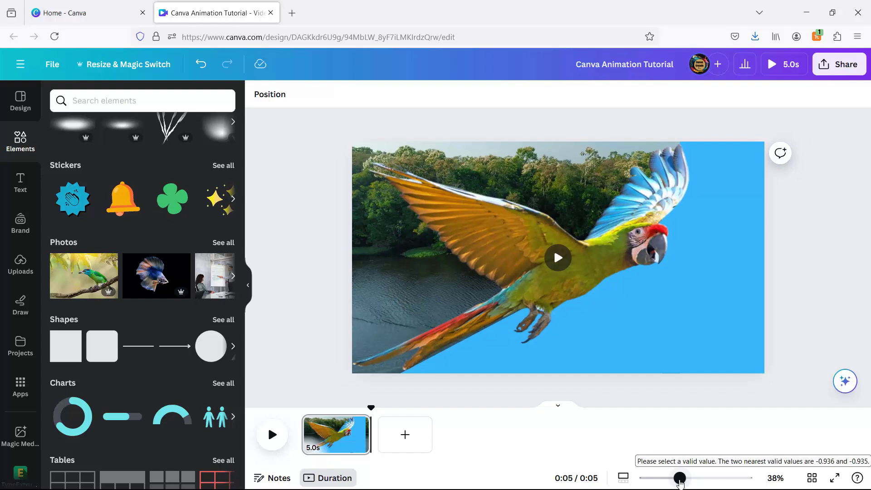
Group the blue bars and slide the group left until blue fills the whole page.
left_click_drag(801, 258, 661, 287)
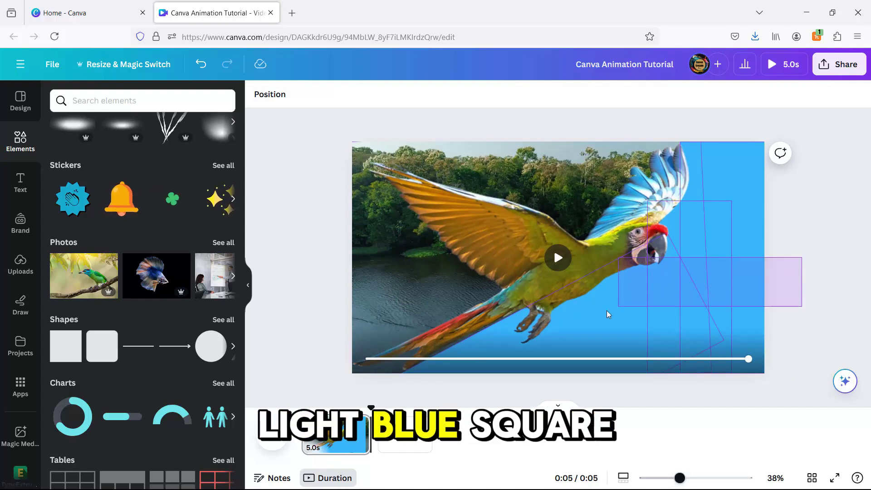
mouse_move(608, 313)
left_mouse_down()
mouse_move(593, 349)
mouse_move(605, 340)
mouse_move(583, 348)
left_mouse_up()
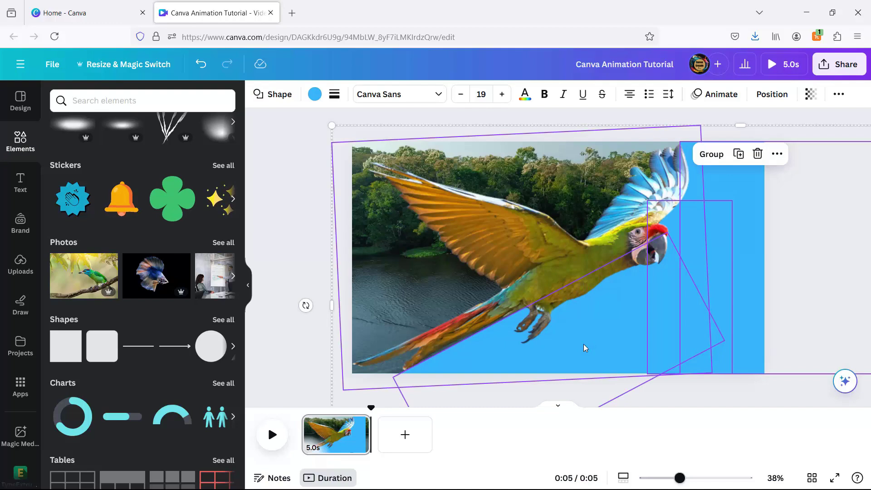
left_click(710, 154)
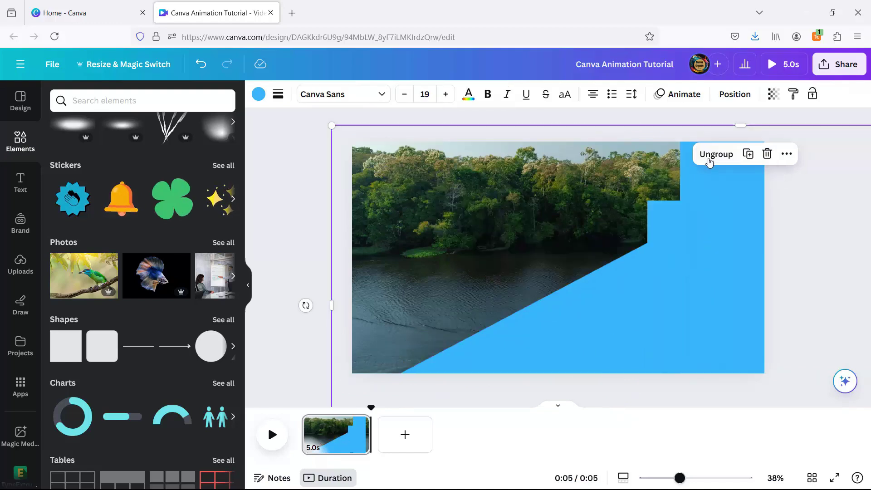
left_click_drag(704, 291, 503, 276)
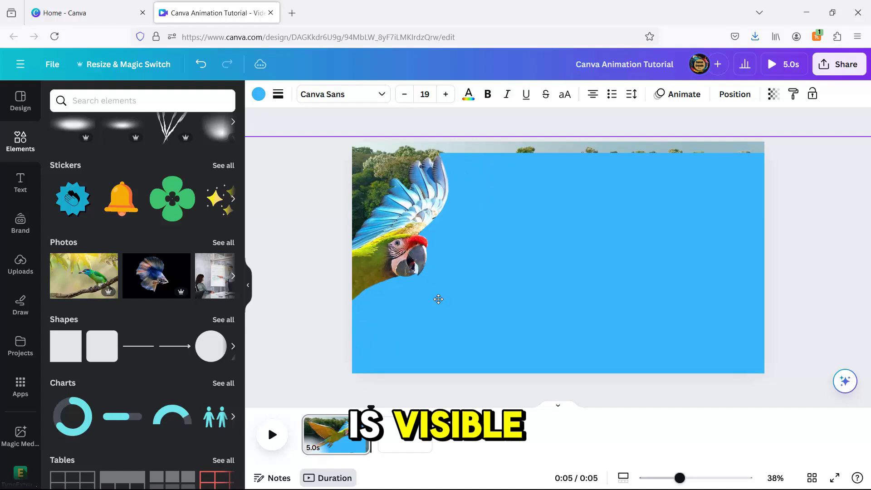
mouse_move(503, 276)
left_mouse_down()
mouse_move(405, 291)
mouse_move(363, 287)
left_mouse_up()
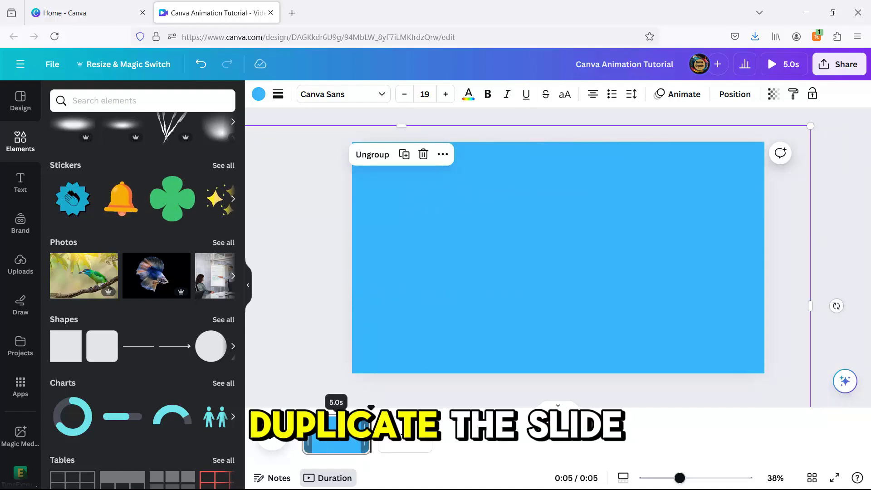
left_click(362, 424)
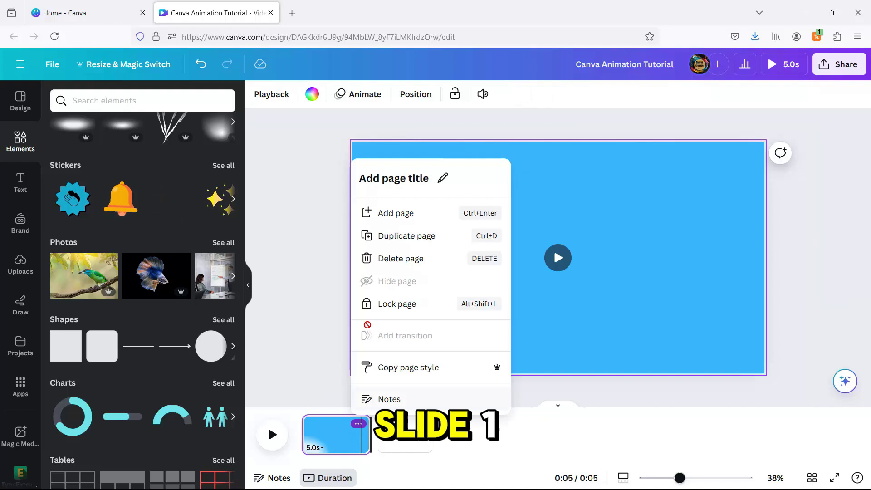
Duplicate the page and add a VISIT heading in the TAN Headline font.
left_click(380, 236)
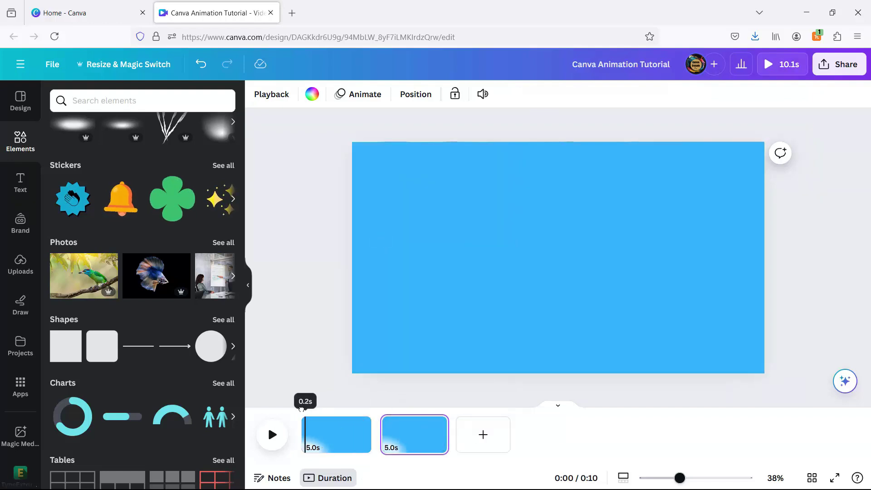
left_click(17, 182)
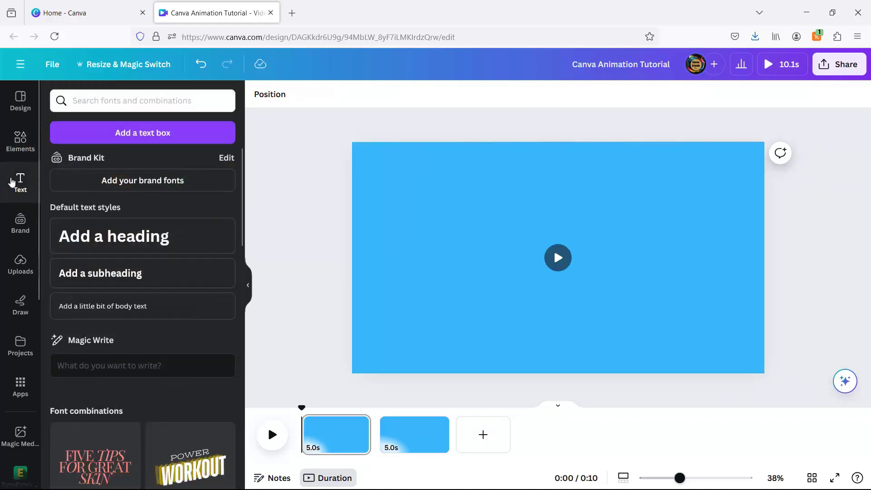
left_click(104, 237)
type("VISIT")
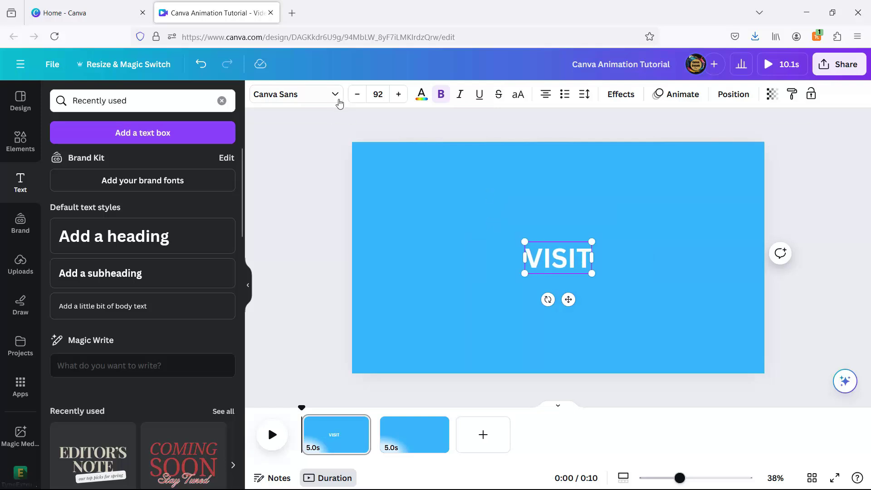
left_click(336, 96)
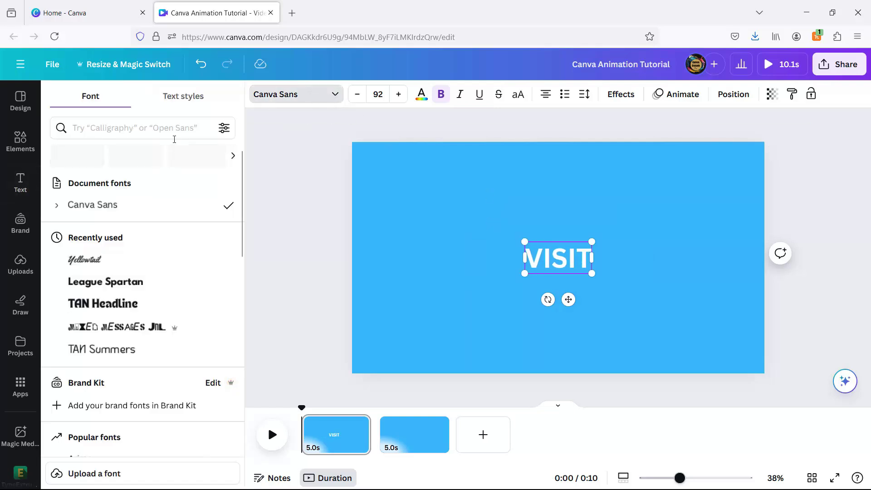
scroll(119, 318, "down", 1)
left_click(103, 410)
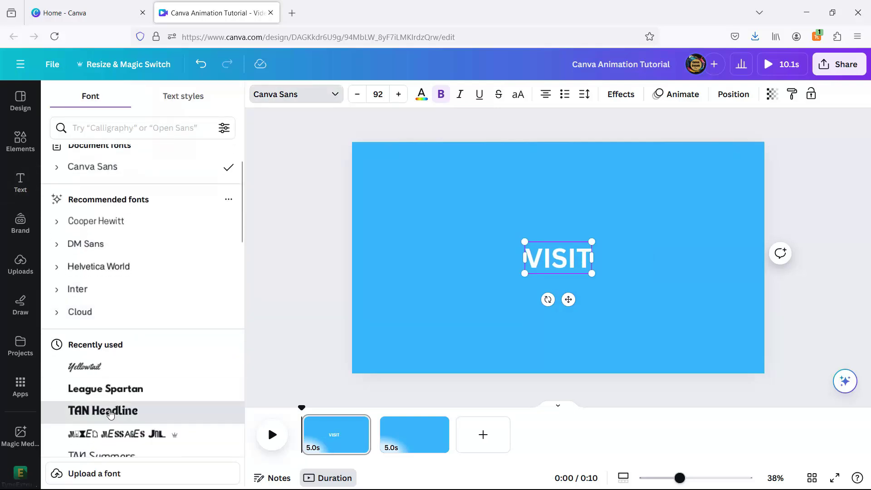
Enlarge VISIT to size 280 and centre it horizontally and vertically on the page.
left_click_drag(519, 273, 391, 322)
left_click_drag(599, 241, 636, 226)
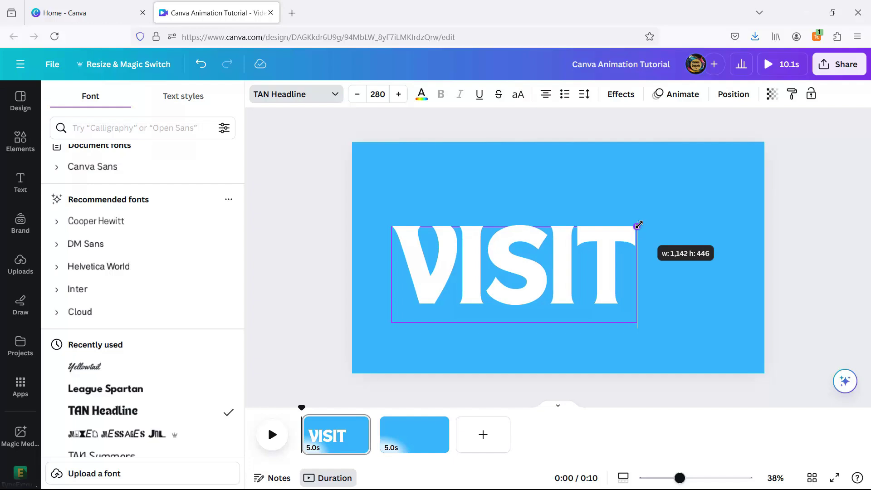
left_click(733, 94)
left_click(177, 225)
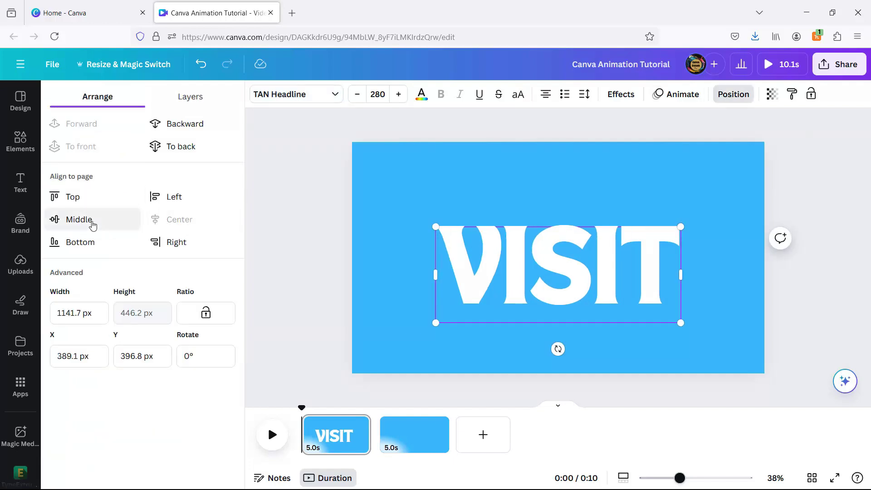
left_click(79, 219)
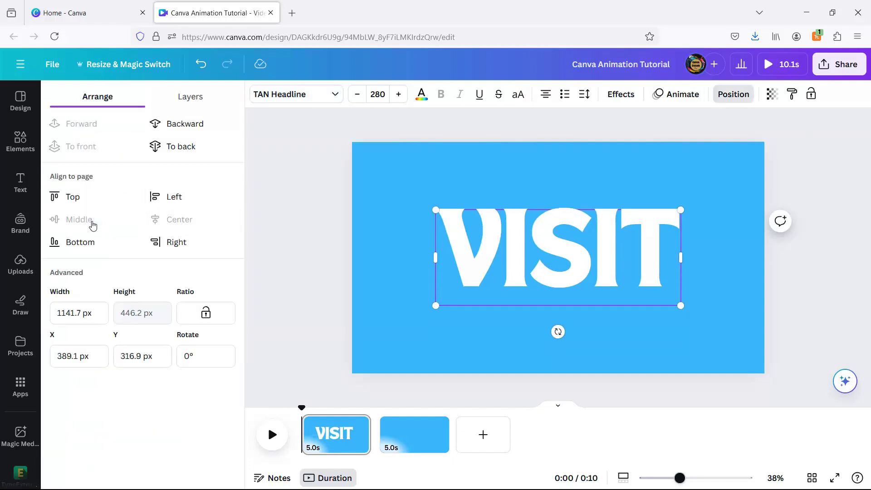
left_click(628, 95)
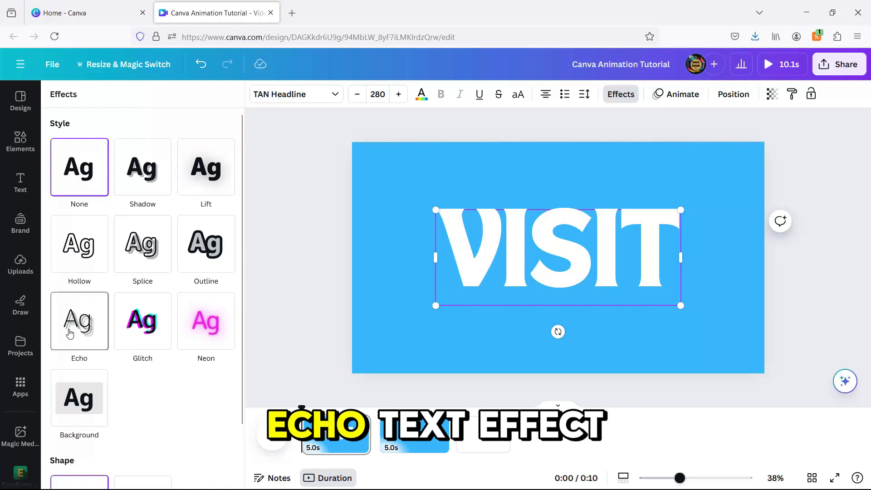
Give VISIT an Echo text effect with a black shadow colour.
left_click(81, 320)
scroll(114, 309, "down", 2)
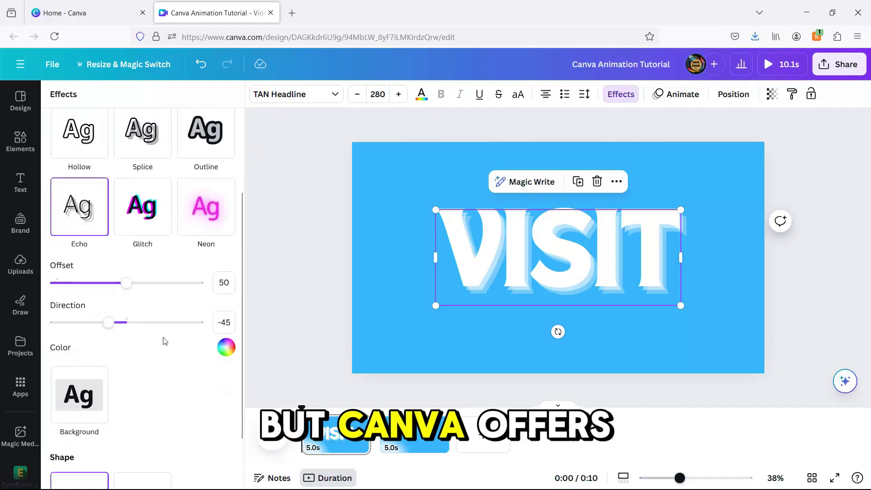
left_click(225, 347)
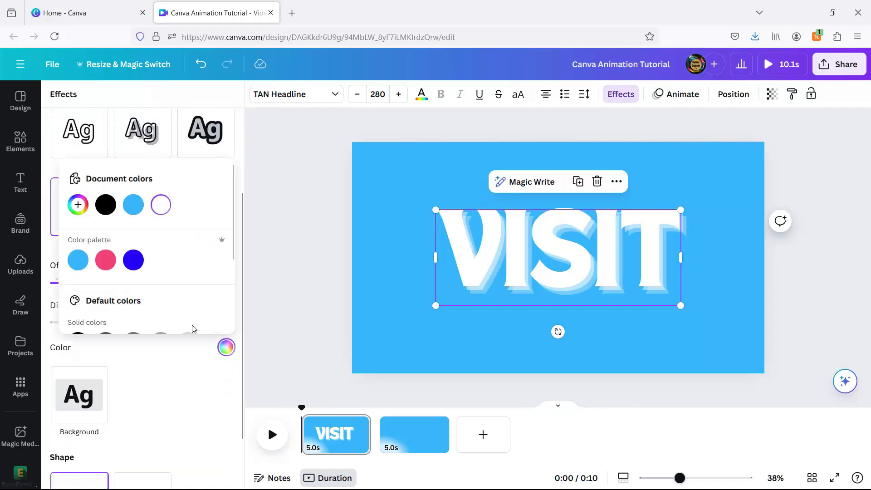
left_click(106, 205)
Apply the Breathe animation to VISIT, set to scale Out.
left_click(678, 95)
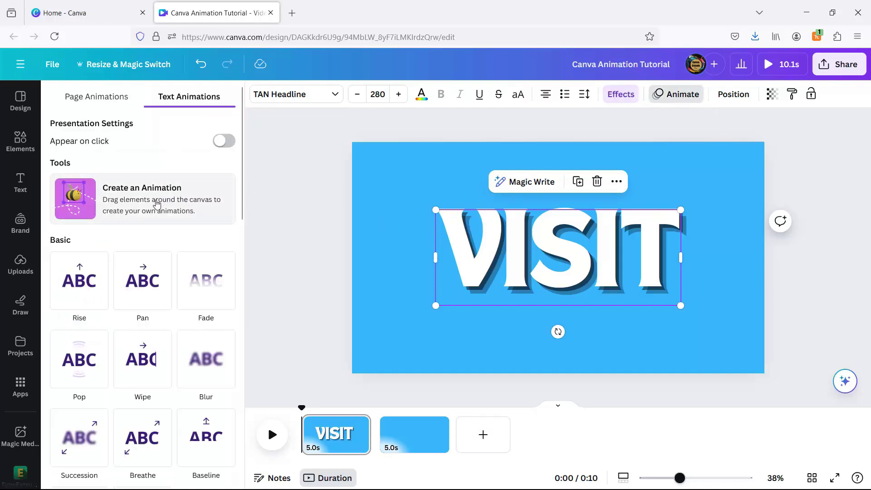
scroll(82, 145, "down", 3)
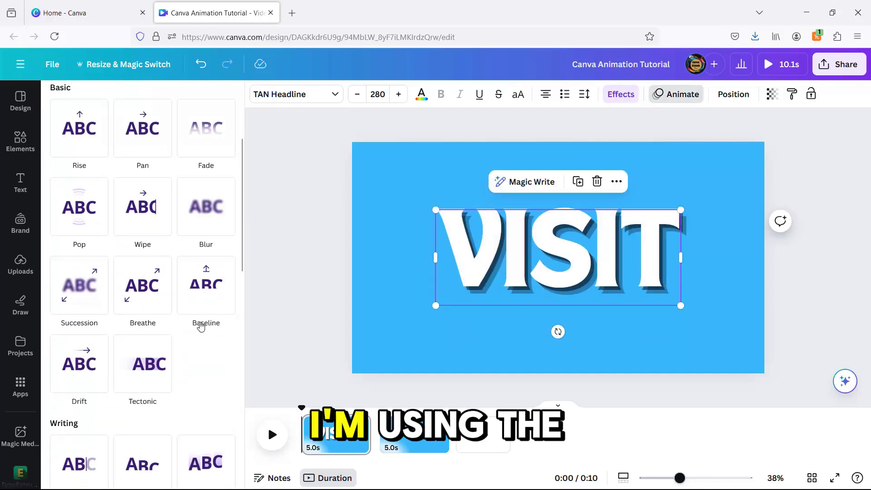
left_click(142, 296)
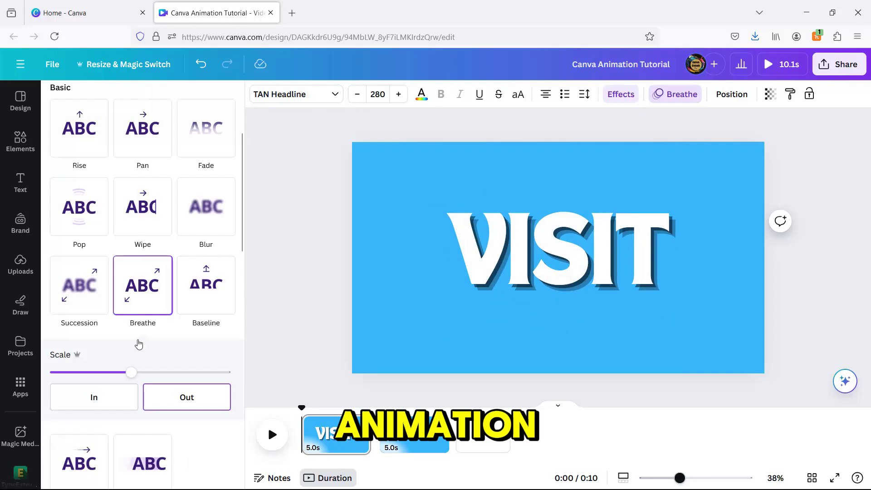
left_click(164, 405)
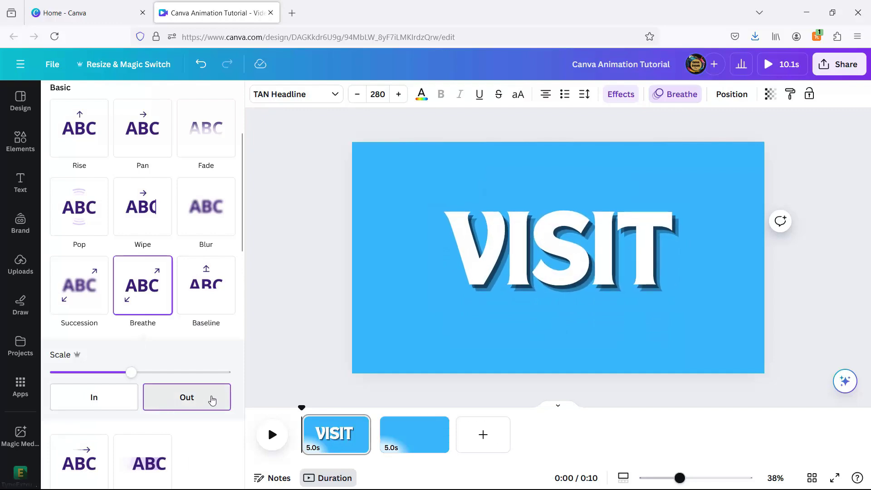
Show layer timing and trim VISIT's timeline bar to end around 2.1 seconds.
right_click(533, 254)
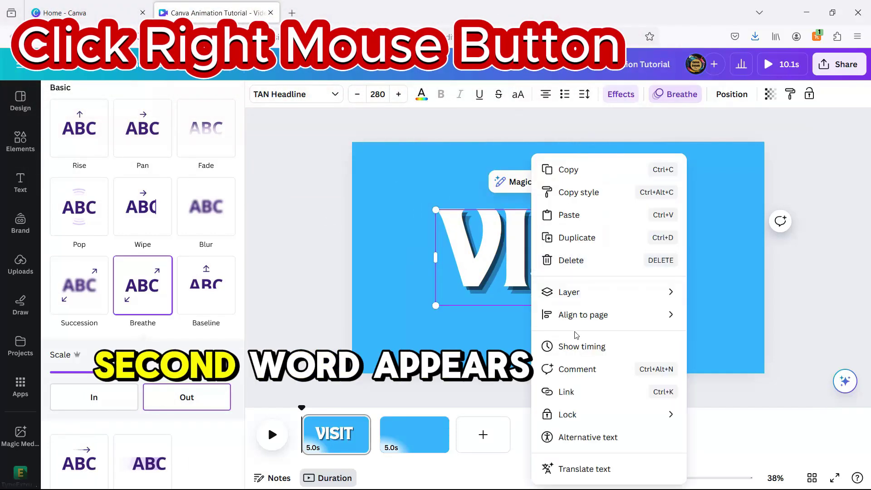
left_click(580, 346)
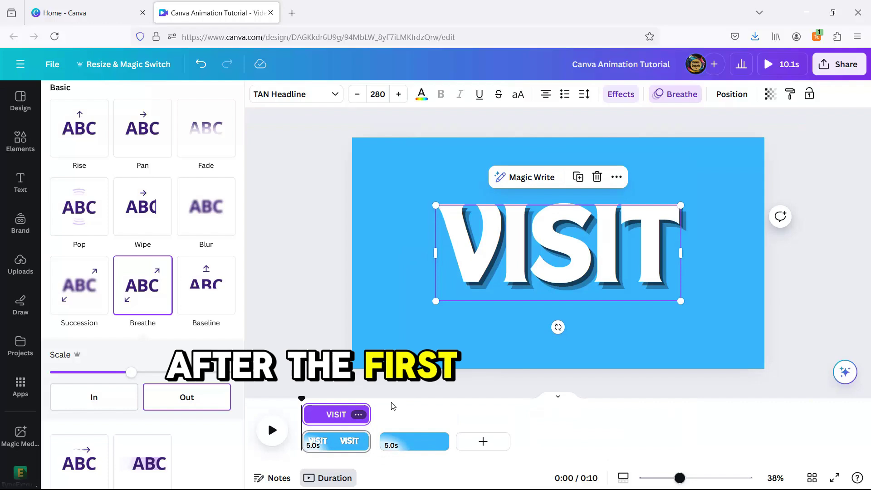
mouse_move(366, 415)
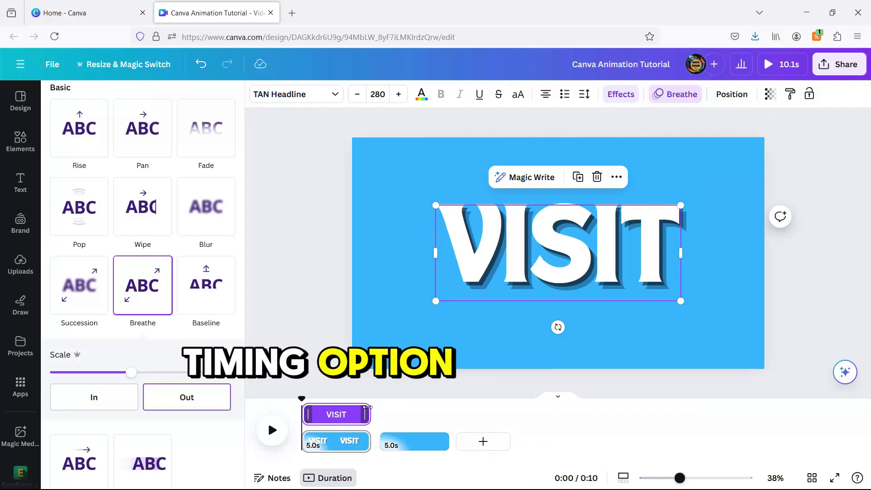
mouse_move(367, 407)
left_mouse_down()
mouse_move(321, 419)
mouse_move(322, 399)
left_mouse_up()
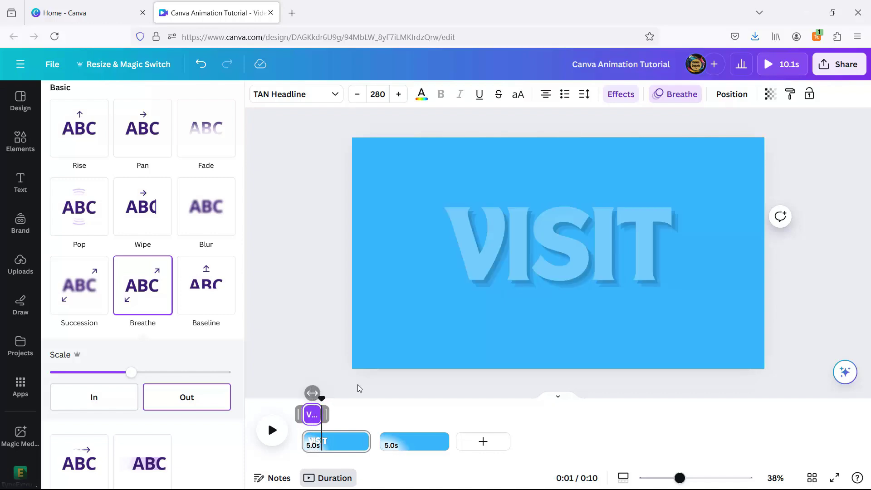
Add a WILD heading and set its font to TAN Headline.
left_click(20, 184)
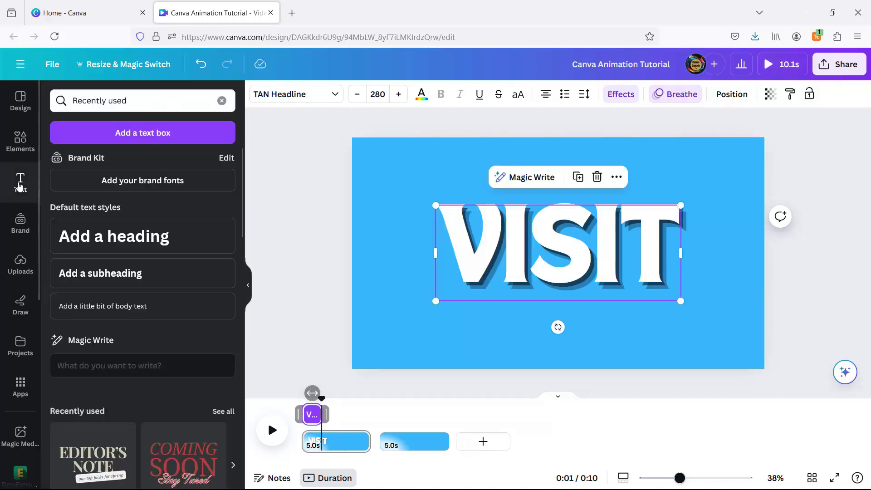
left_click(104, 238)
type("WILD")
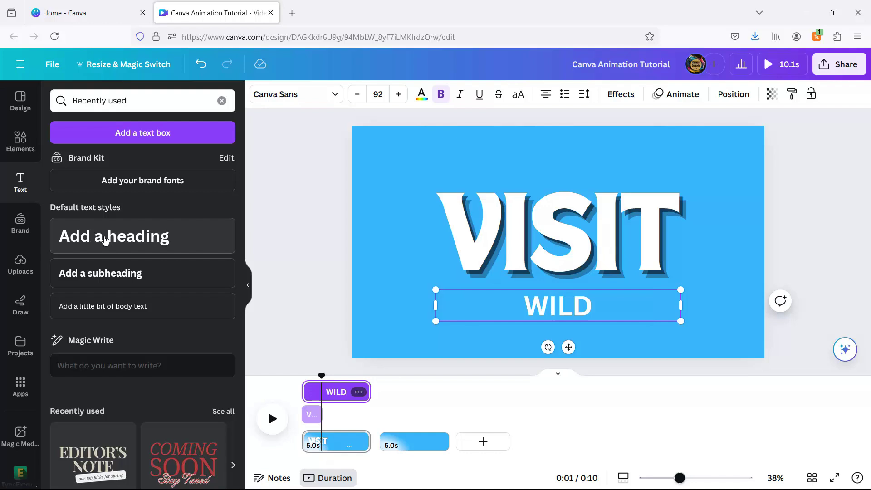
mouse_move(681, 308)
left_mouse_down()
mouse_move(504, 308)
mouse_move(748, 404)
mouse_move(711, 392)
left_mouse_up()
left_click(295, 94)
left_click(89, 190)
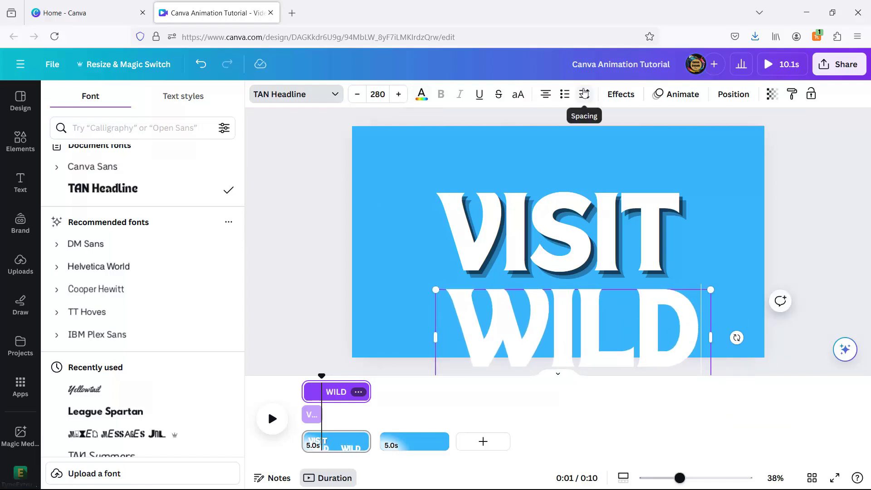
Give WILD an Echo text effect with a black shadow.
left_click(626, 98)
left_click(78, 341)
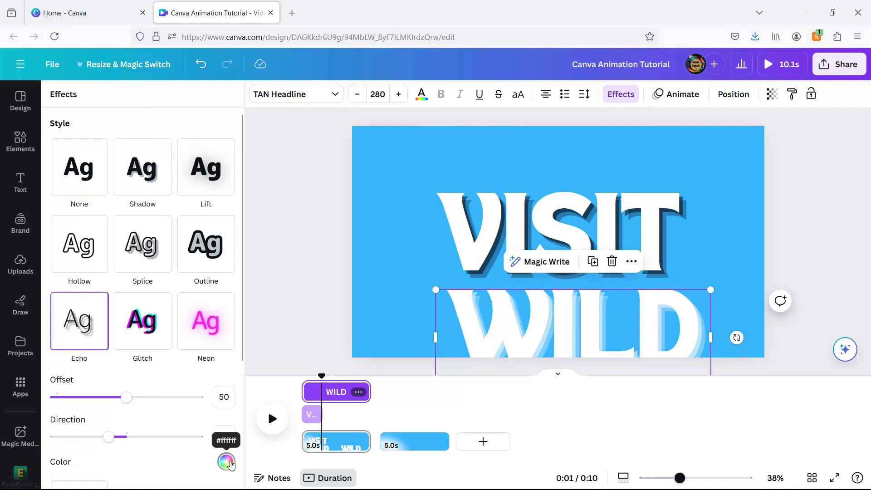
left_click(228, 462)
left_click(106, 320)
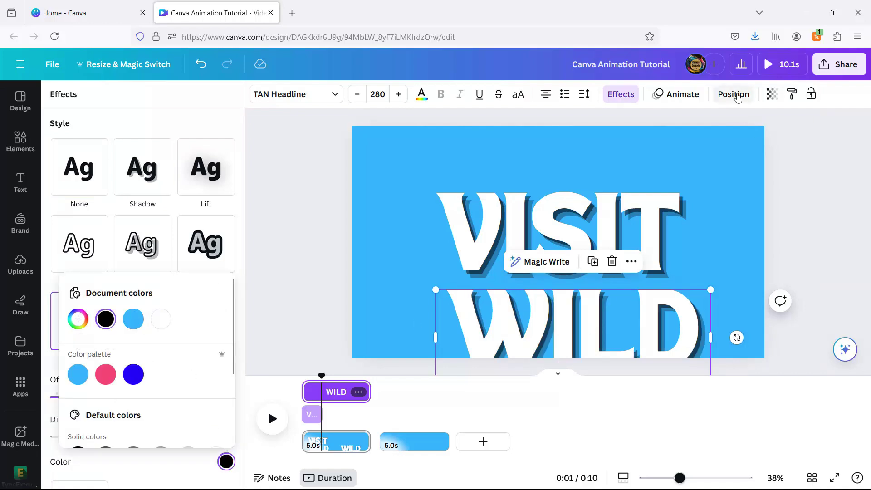
Centre WILD horizontally and vertically on the page.
left_click(732, 96)
left_click(184, 222)
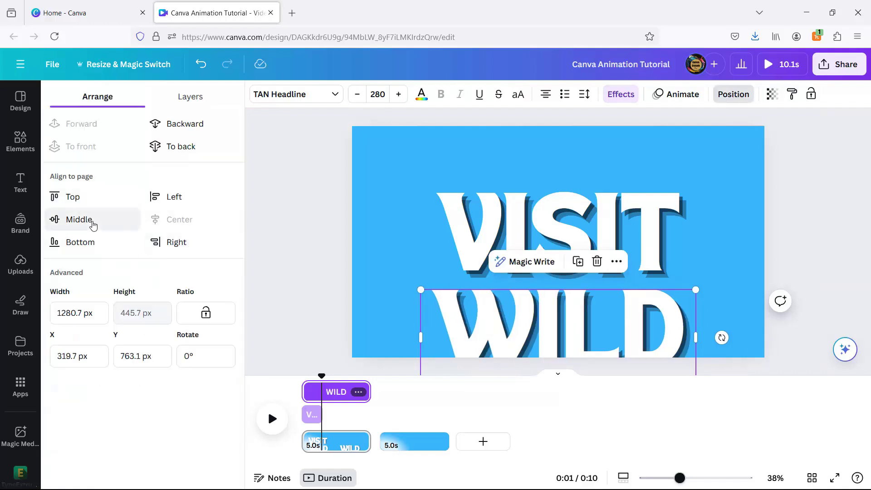
left_click(86, 220)
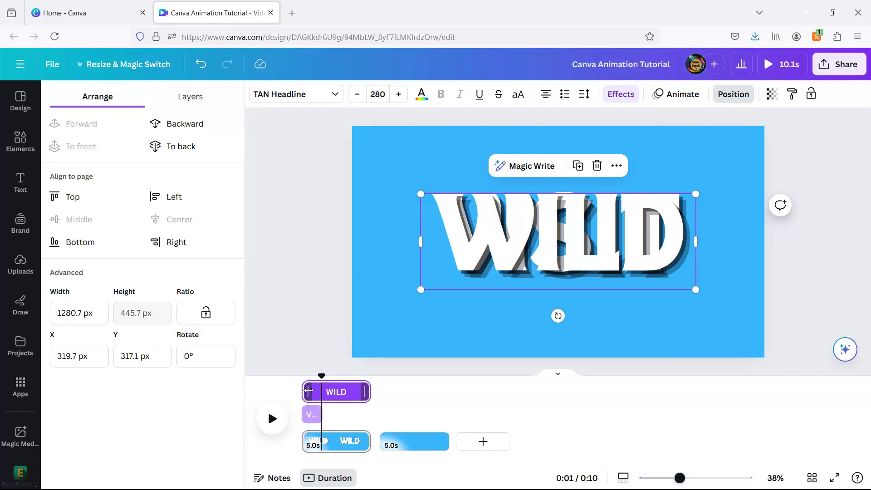
Delay WILD after VISIT, give it a Breathe Out animation, and shorten its duration.
left_click_drag(304, 391, 321, 396)
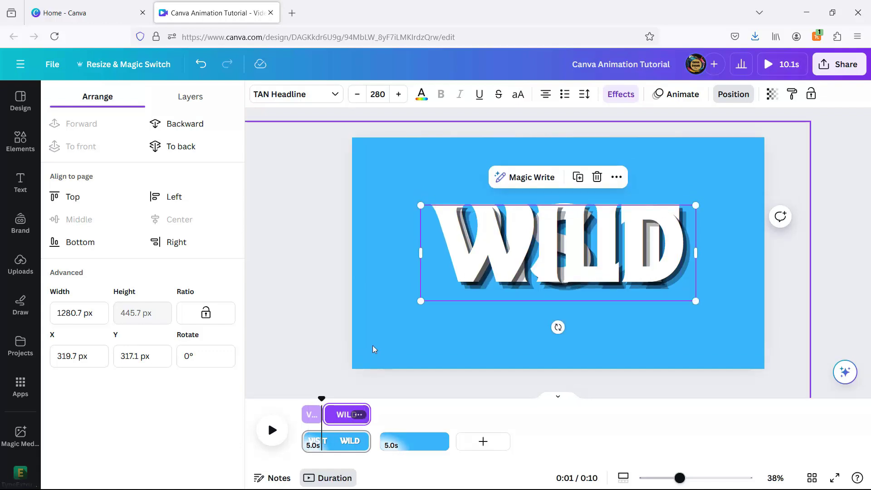
left_click(677, 94)
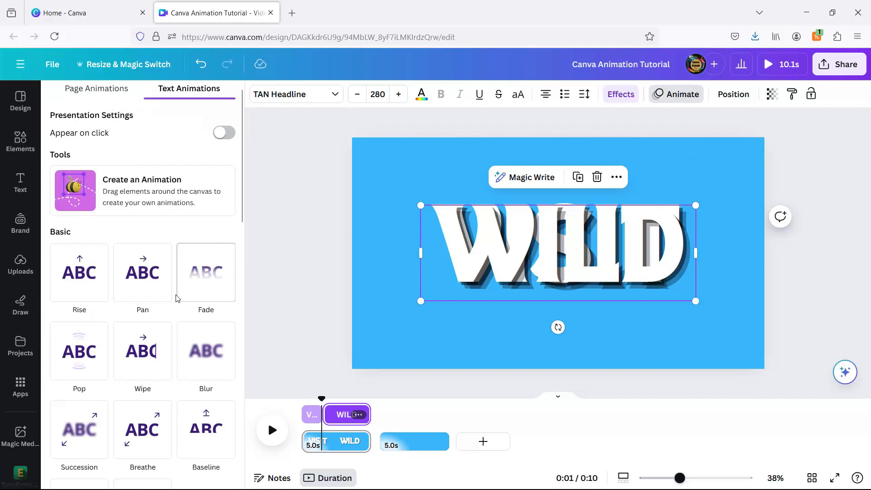
scroll(177, 298, "down", 3)
left_click(143, 295)
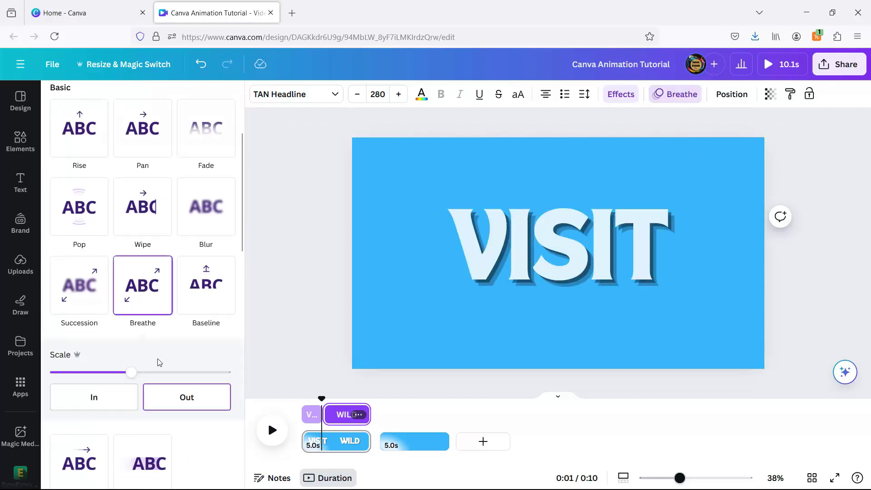
left_click(184, 398)
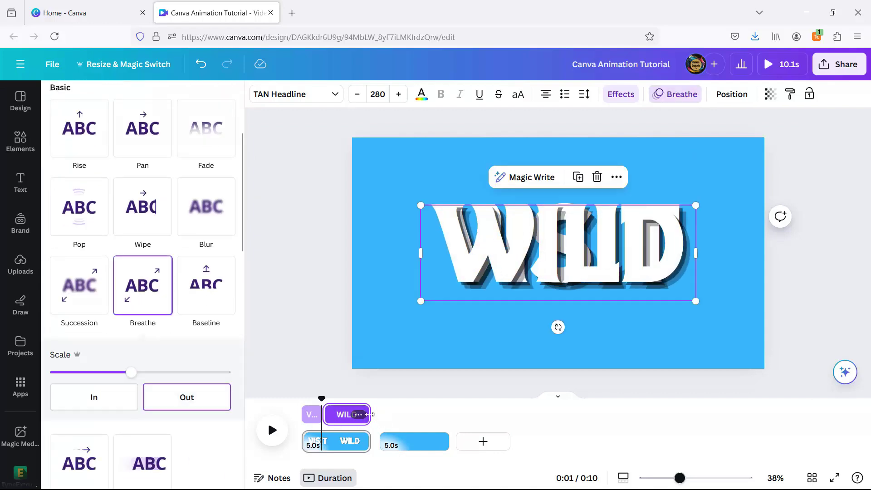
left_click_drag(366, 413, 359, 411)
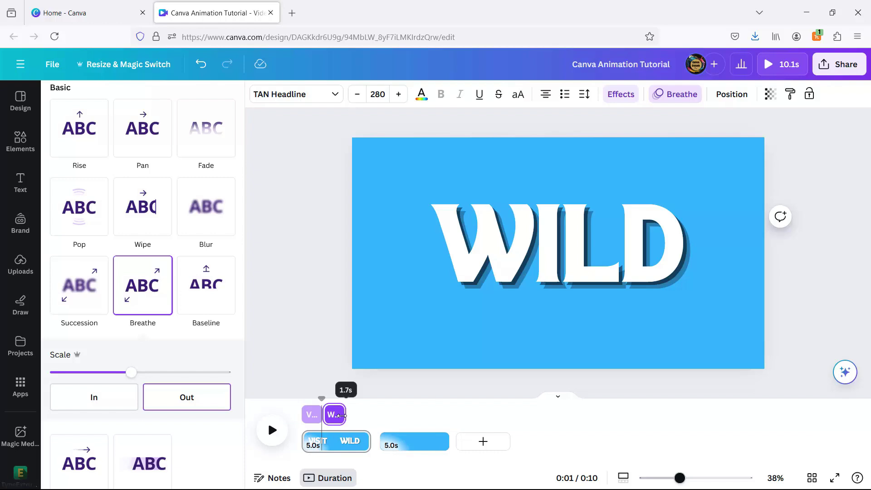
Replay the first page from 0:00, pause once WILD appears, then go to page 2.
left_click(341, 416)
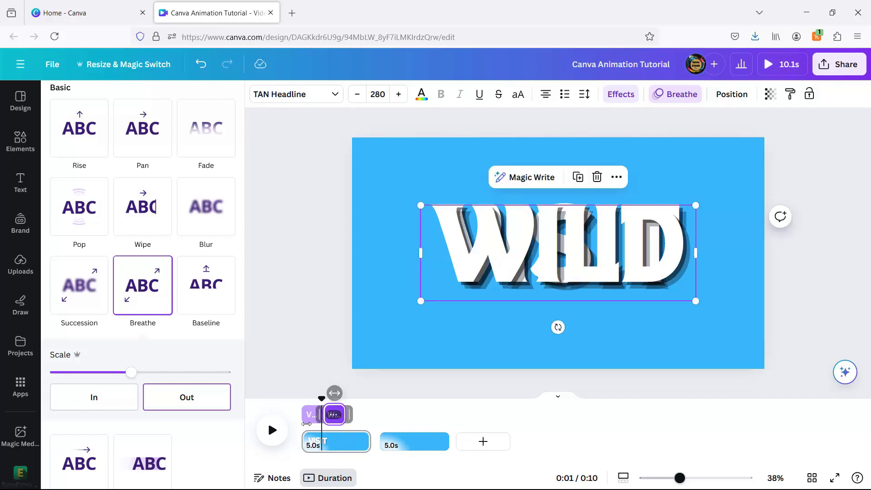
left_click_drag(322, 399, 302, 399)
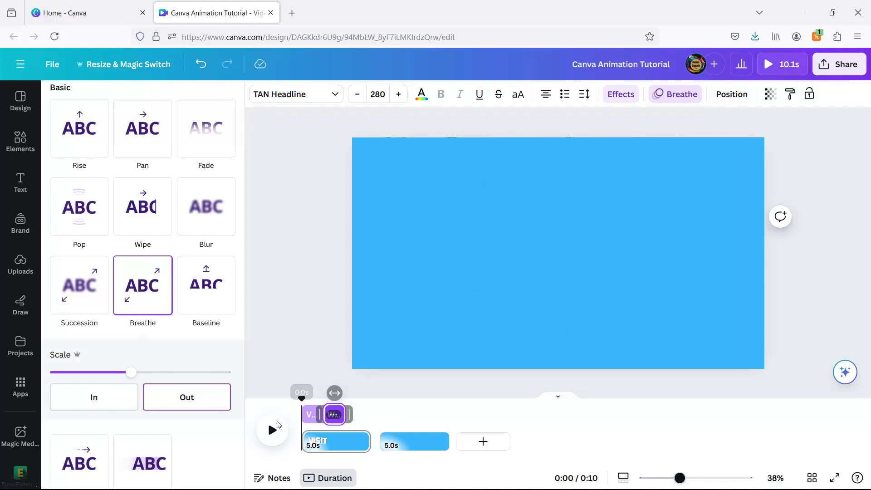
left_click(270, 430)
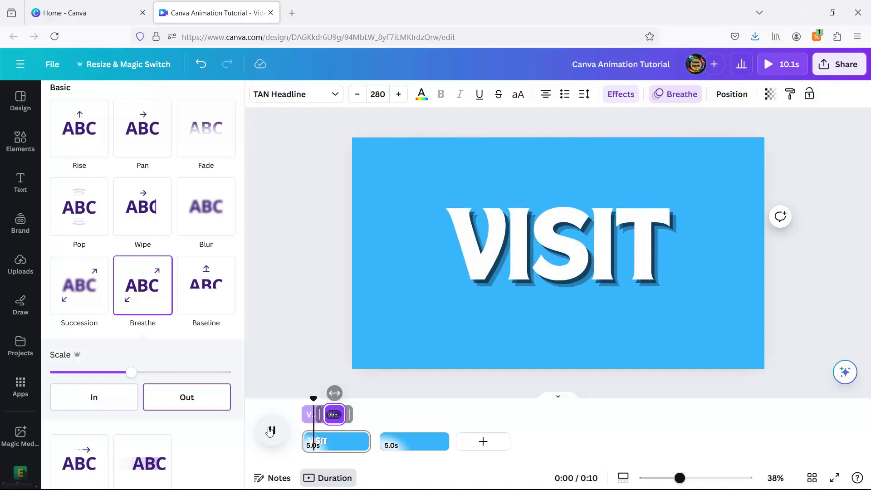
left_click(272, 430)
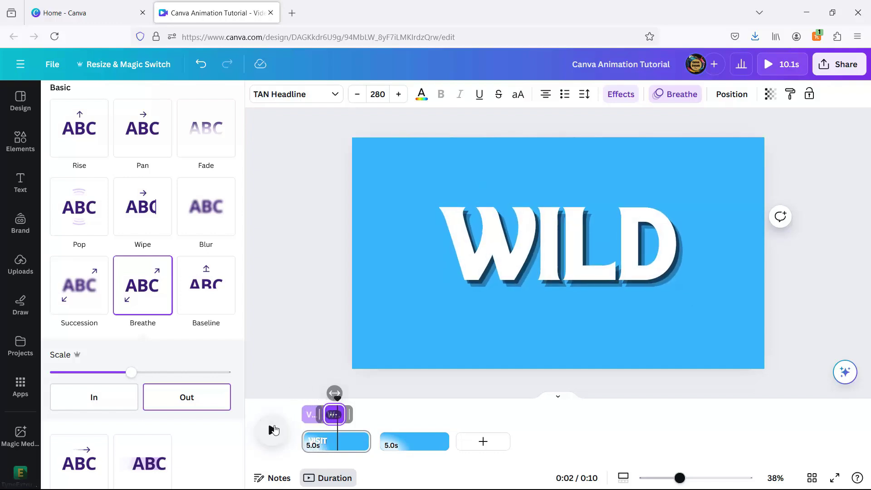
left_click(385, 401)
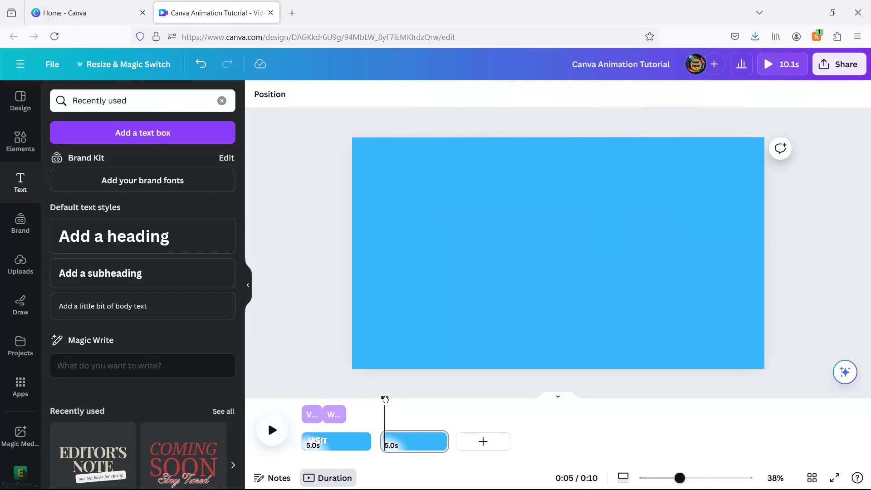
Slide the blue cover and the macaw graphic off past the second page's right edge.
left_click(475, 280)
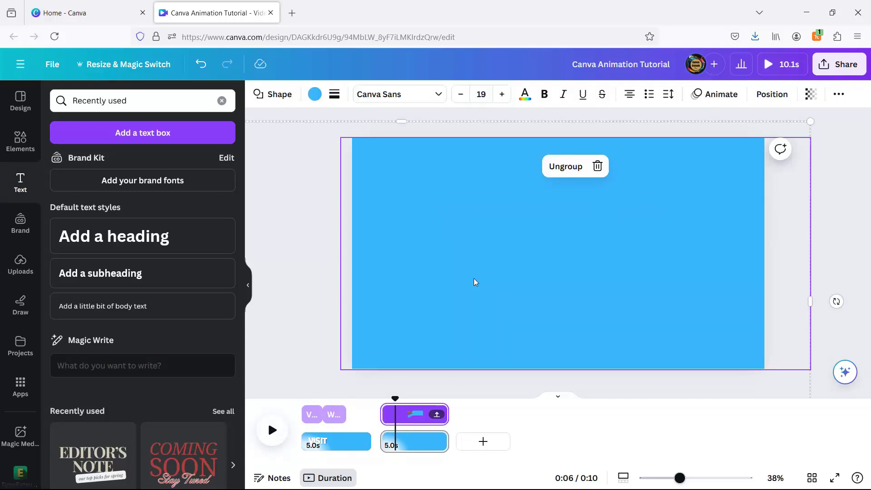
left_click_drag(474, 278, 735, 275)
left_click_drag(495, 305, 800, 307)
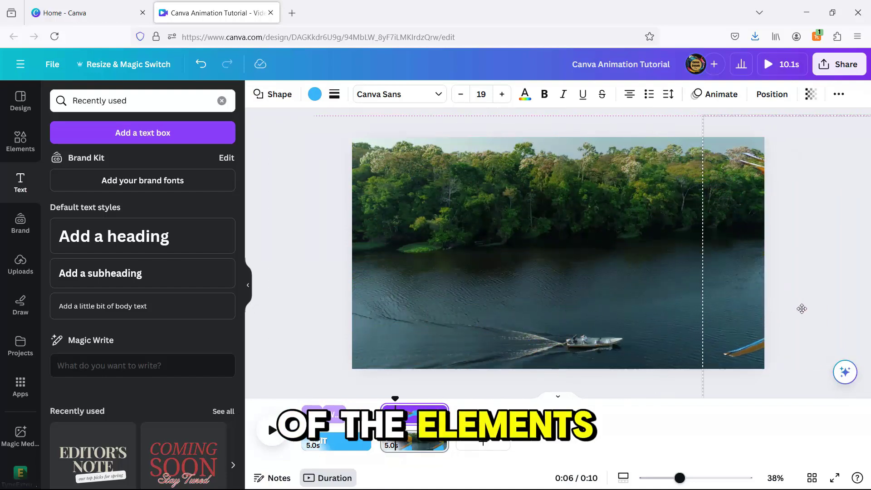
left_click(745, 307)
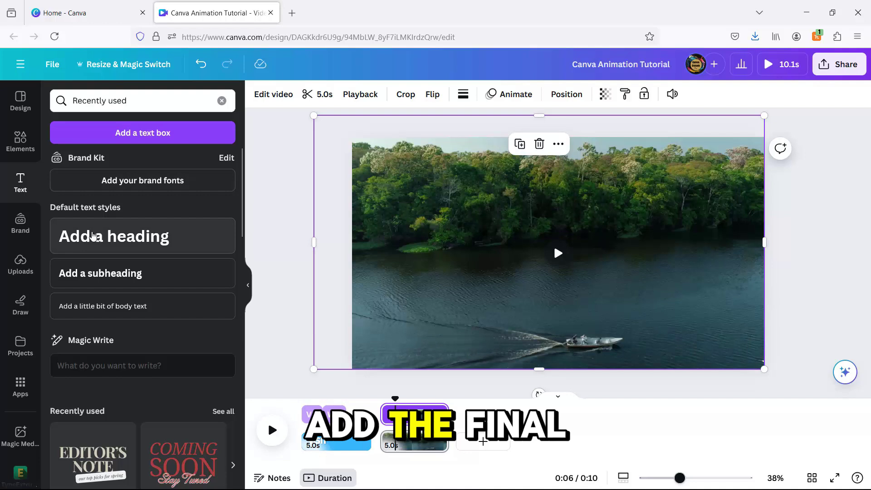
Add an AMAZON heading and set its font to TD Kalayaan.
left_click(92, 236)
type("AMA")
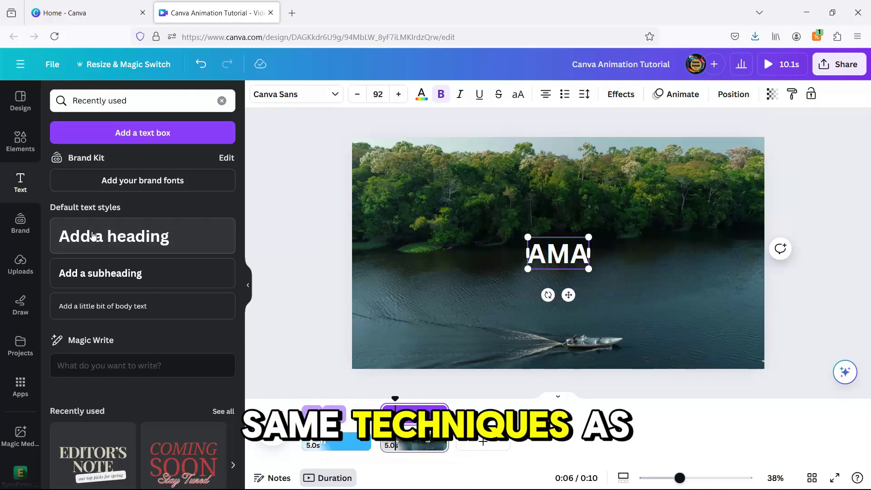
type("ZON")
left_click(313, 94)
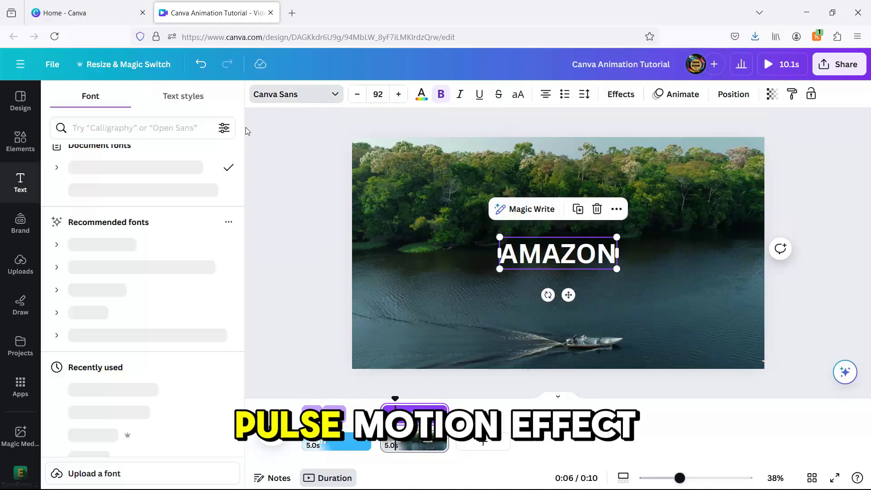
scroll(133, 200, "down", 3)
left_click(111, 127)
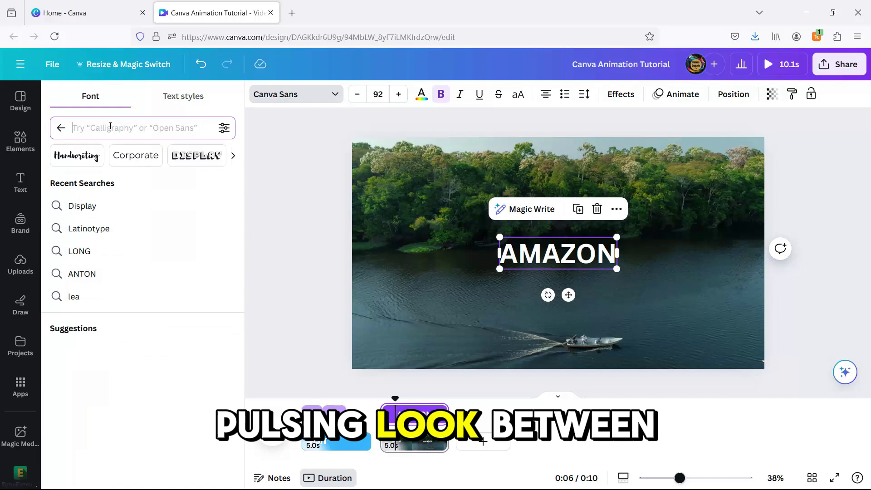
type("TD KA")
left_click(129, 180)
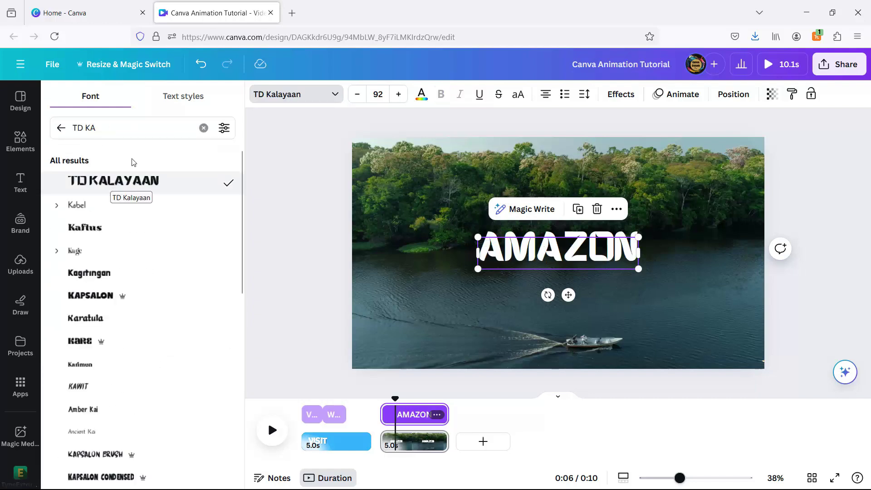
Enlarge AMAZON across the page and centre it near the treeline.
mouse_move(476, 270)
left_mouse_down()
mouse_move(425, 299)
mouse_move(402, 282)
left_mouse_up()
left_click_drag(637, 237, 721, 221)
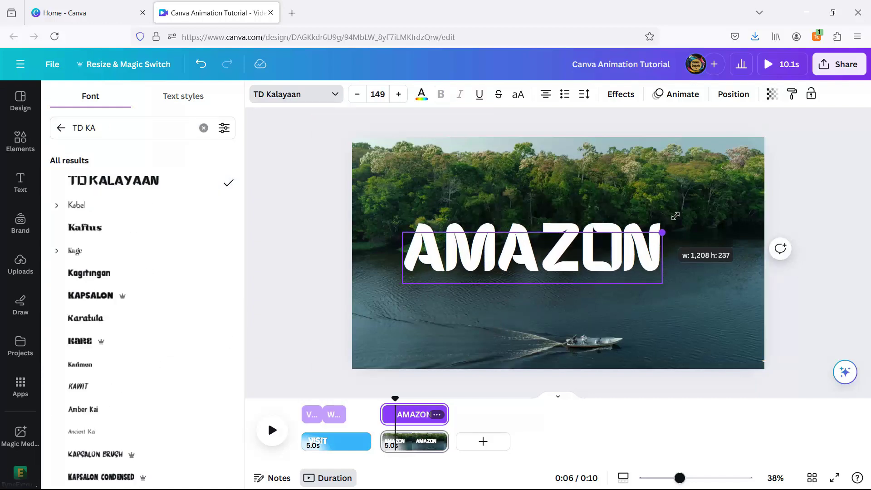
left_click_drag(402, 220, 386, 214)
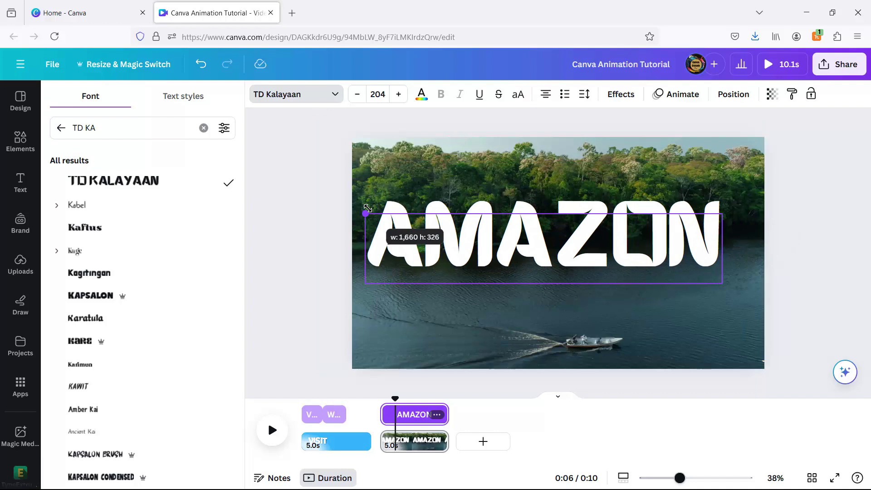
left_click(732, 94)
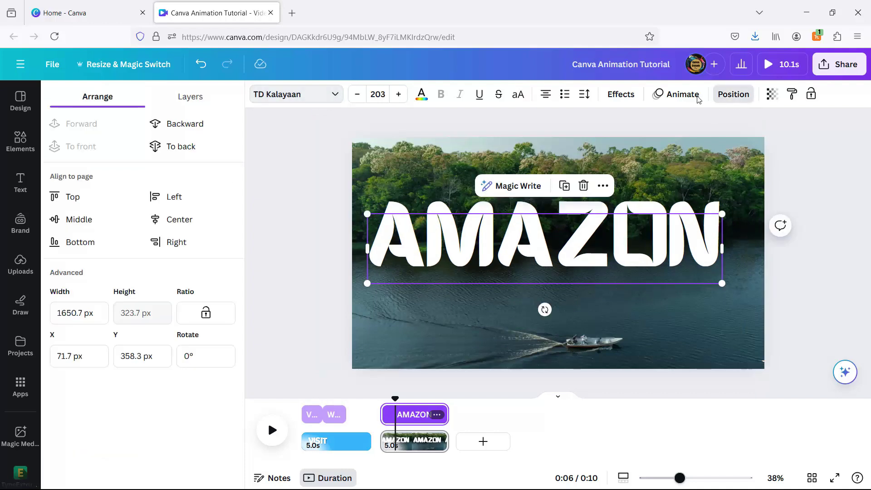
left_click(163, 220)
left_click(87, 220)
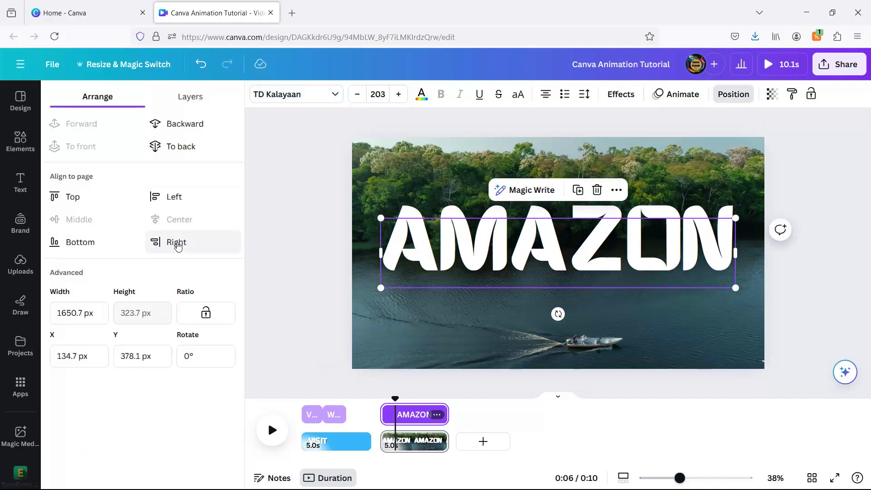
left_click_drag(533, 265, 532, 250)
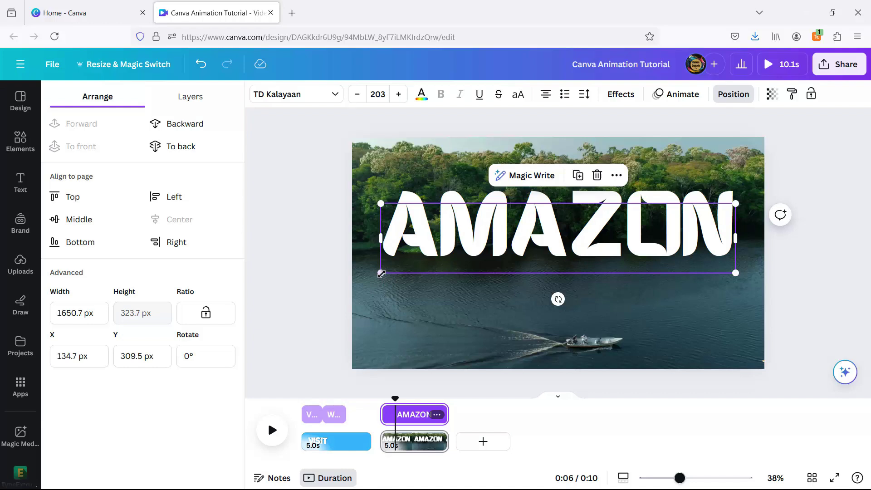
left_click_drag(381, 272, 398, 261)
left_click_drag(544, 236, 536, 237)
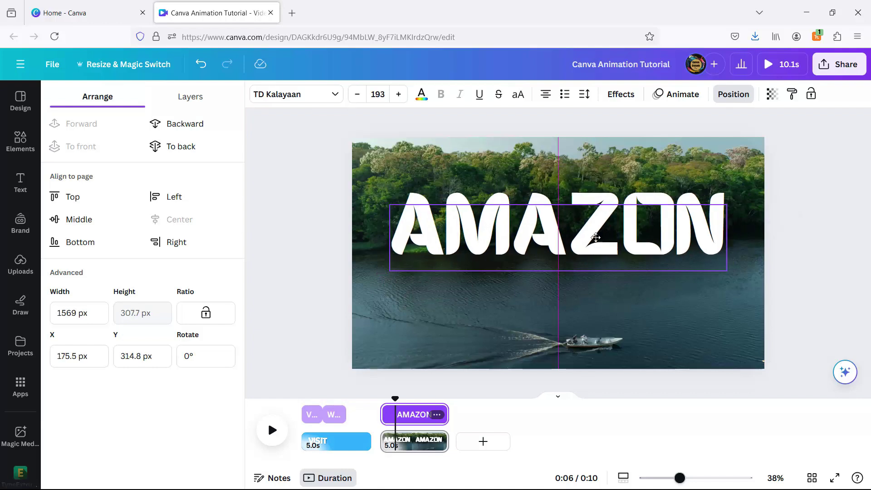
Give AMAZON an Echo text effect, keeping the default shadow colour.
left_click(622, 94)
left_click(81, 317)
left_click(225, 461)
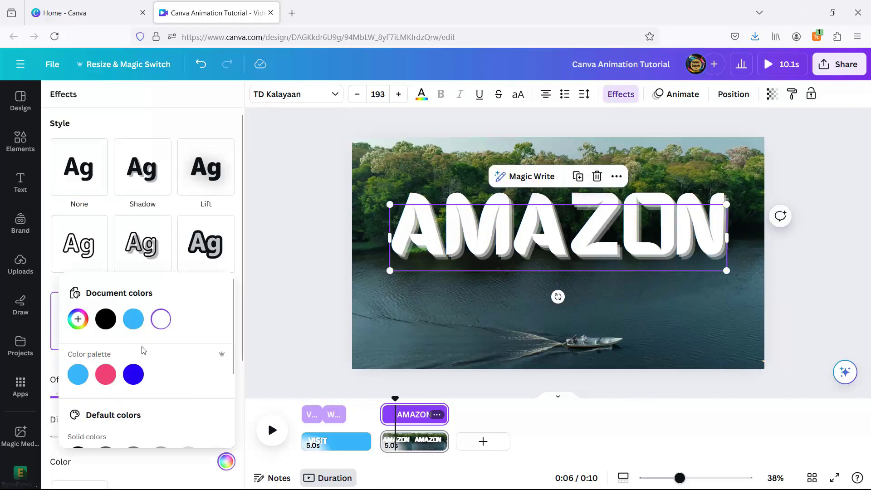
left_click(167, 331)
Apply the Breathe animation to AMAZON.
left_click(677, 94)
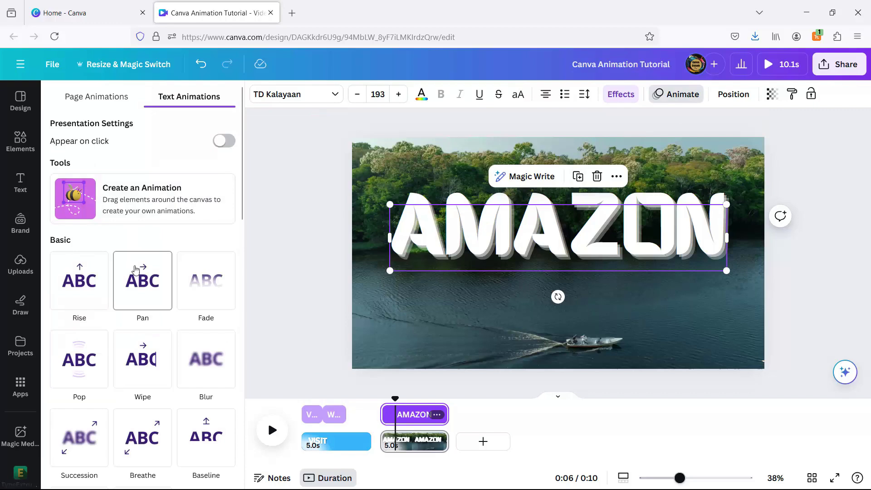
scroll(142, 247, "down", 4)
left_click(142, 248)
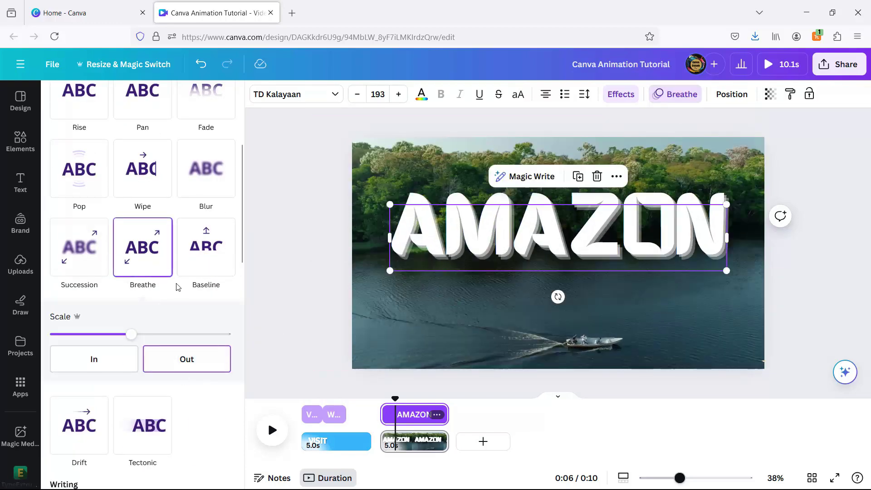
Add a Pulse motion effect to AMAZON with low intensity.
scroll(168, 285, "down", 3)
scroll(163, 283, "down", 2)
scroll(161, 281, "down", 3)
scroll(159, 278, "down", 2)
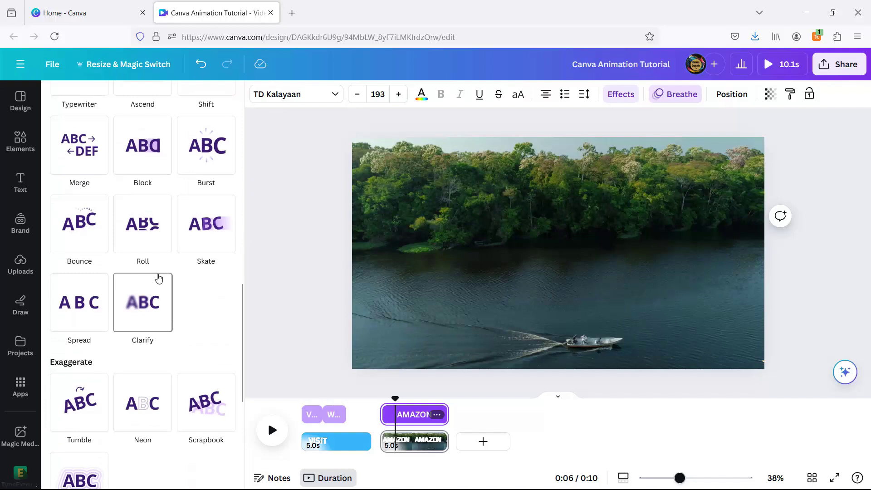
scroll(158, 277, "down", 4)
scroll(159, 276, "down", 2)
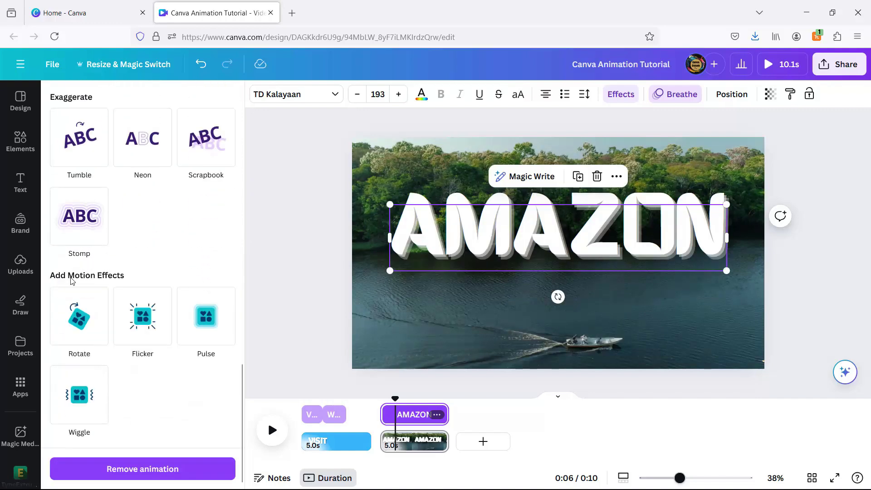
left_click(214, 325)
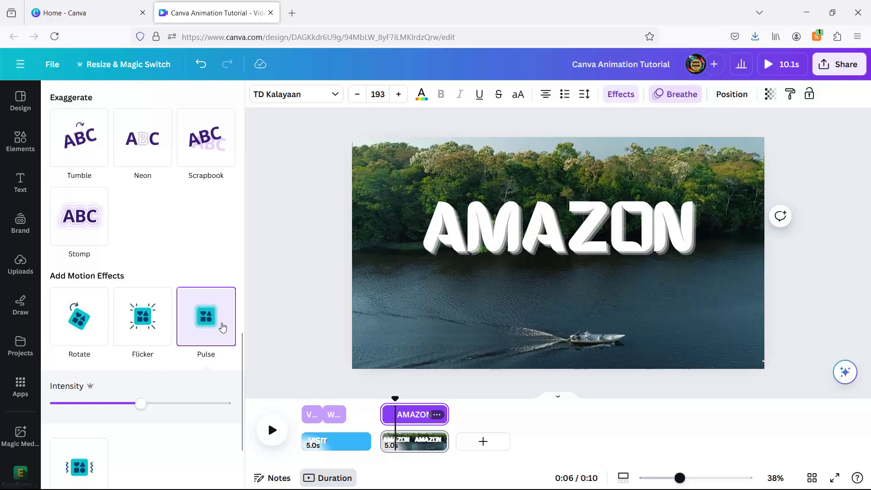
scroll(221, 326, "down", 2)
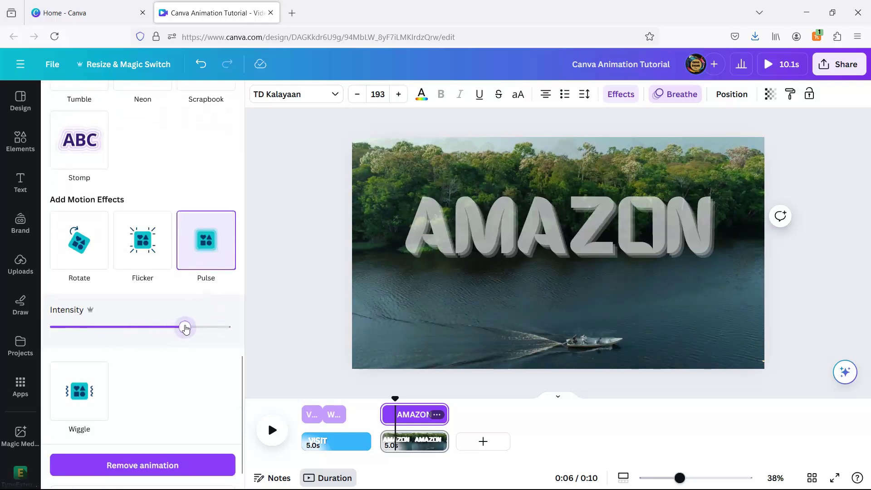
left_click_drag(184, 327, 82, 334)
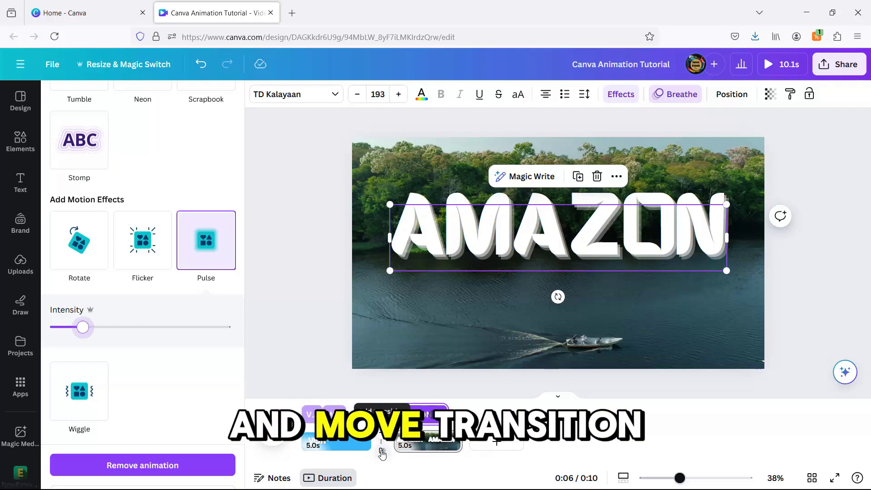
Add a 2.5-second Match & Move transition between pages one and two and preview it.
left_click(383, 453)
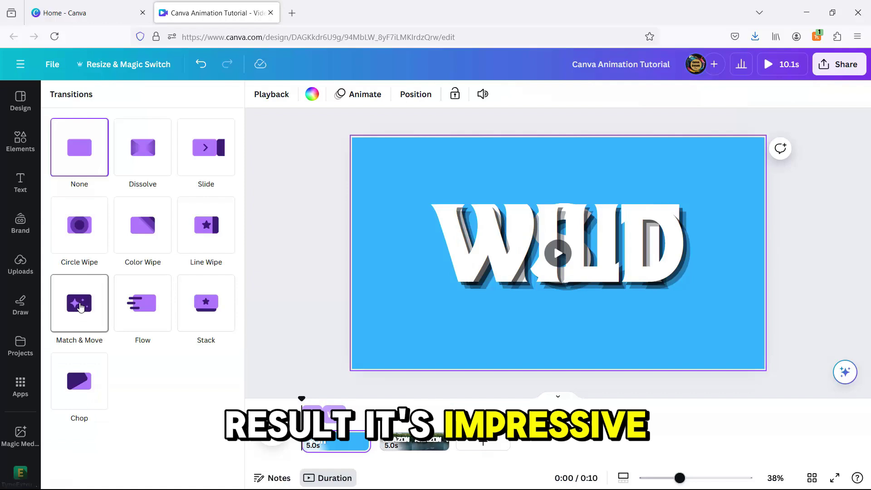
left_click(79, 307)
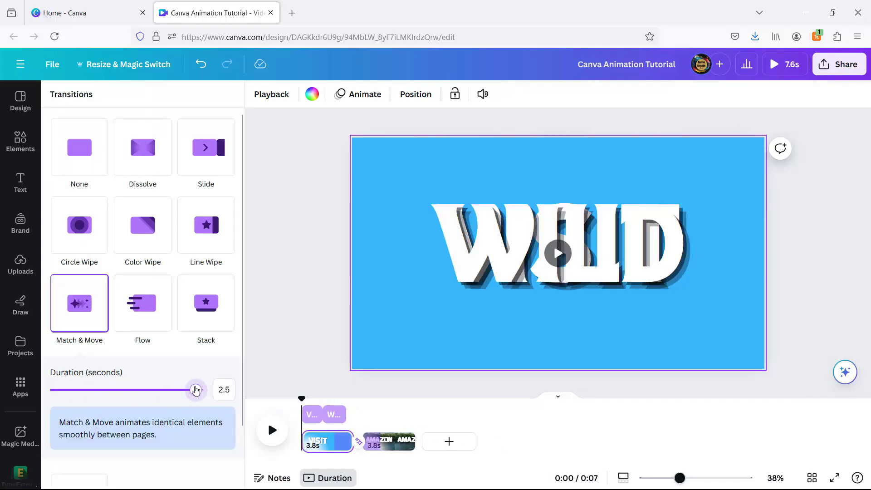
left_click(272, 431)
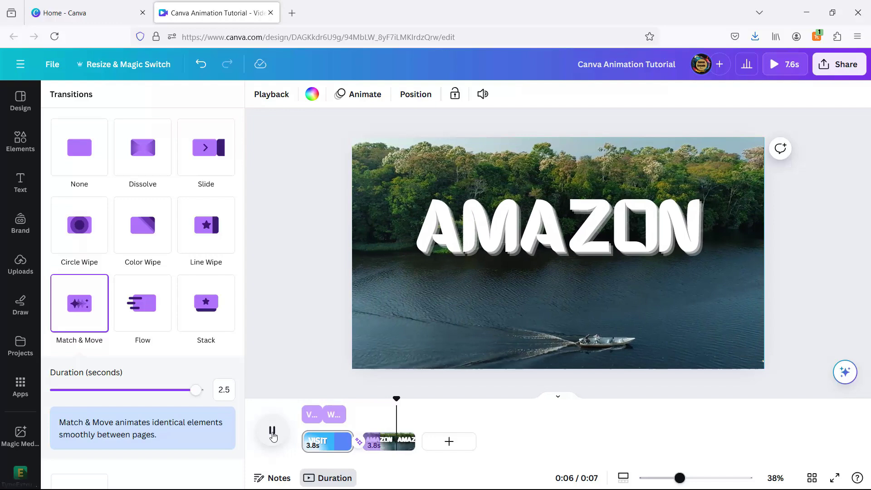
left_click(457, 249)
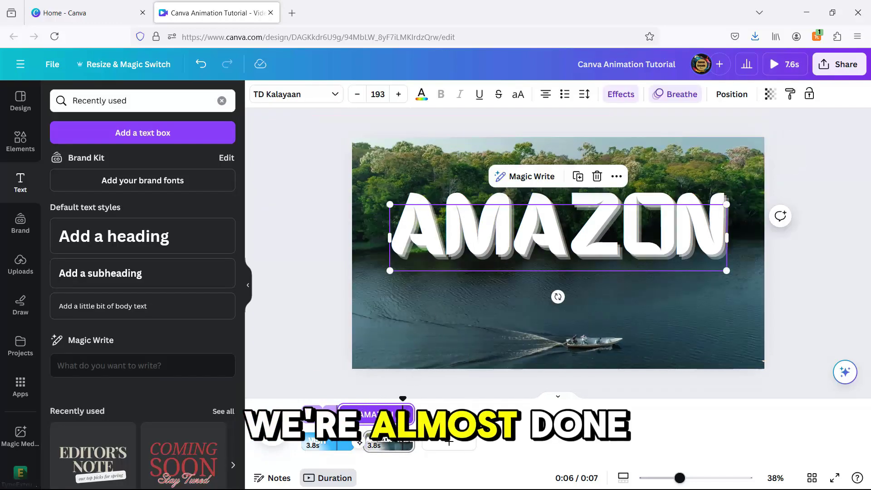
Move AMAZON's clip start later, about 3.4 seconds on screen, then replay the preview.
left_click_drag(339, 414, 374, 413)
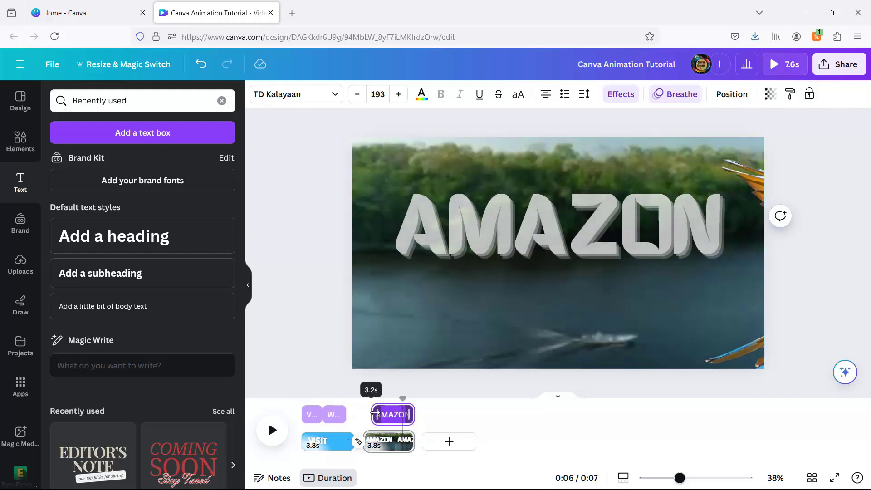
left_click_drag(374, 414, 331, 400)
left_click(272, 430)
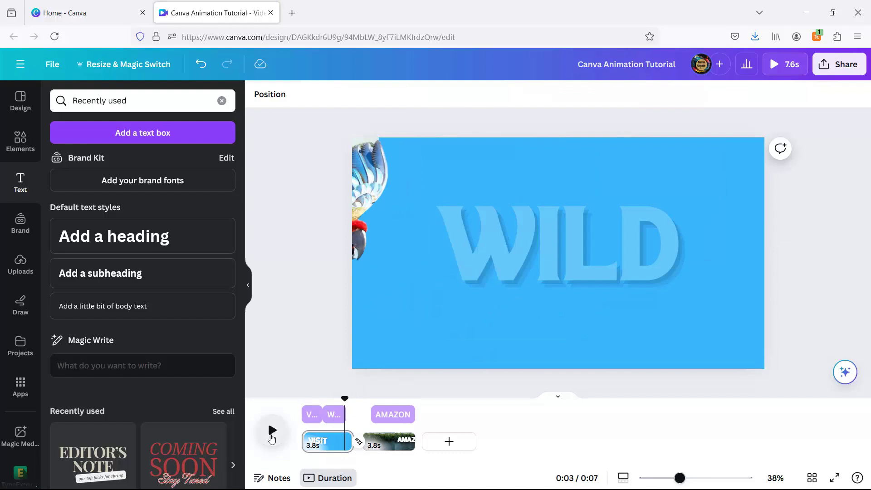
left_click(272, 431)
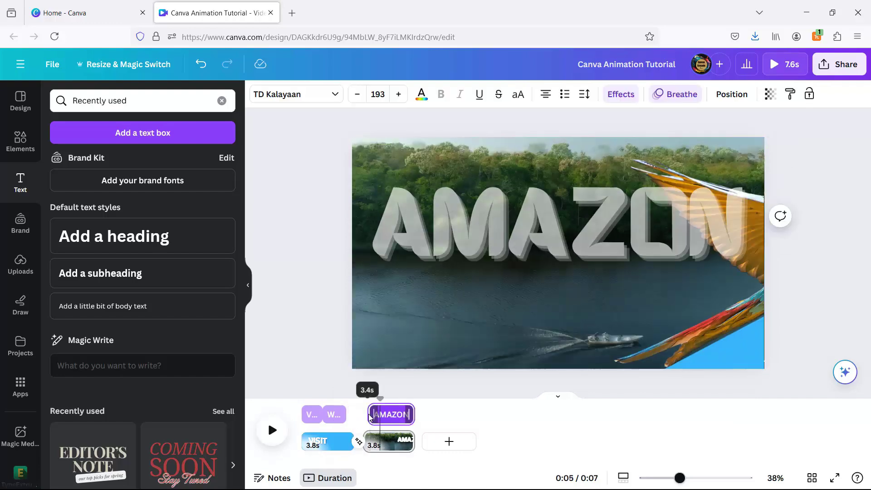
left_click(272, 430)
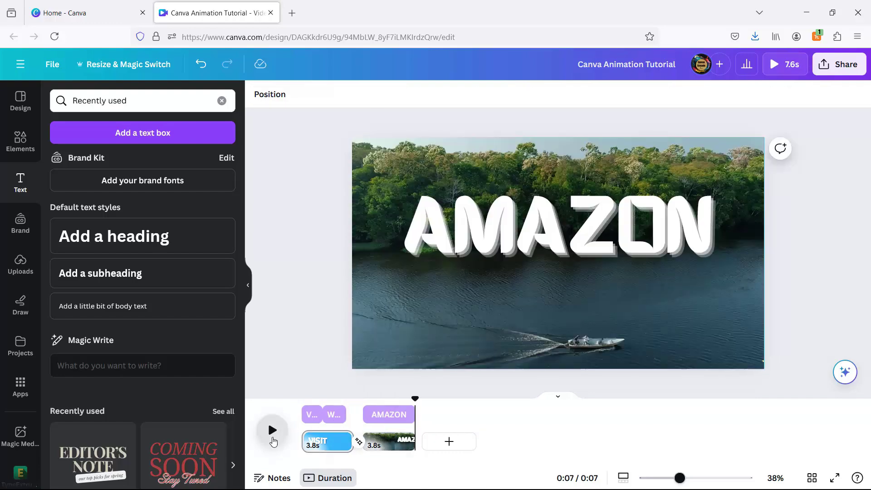
left_click(272, 430)
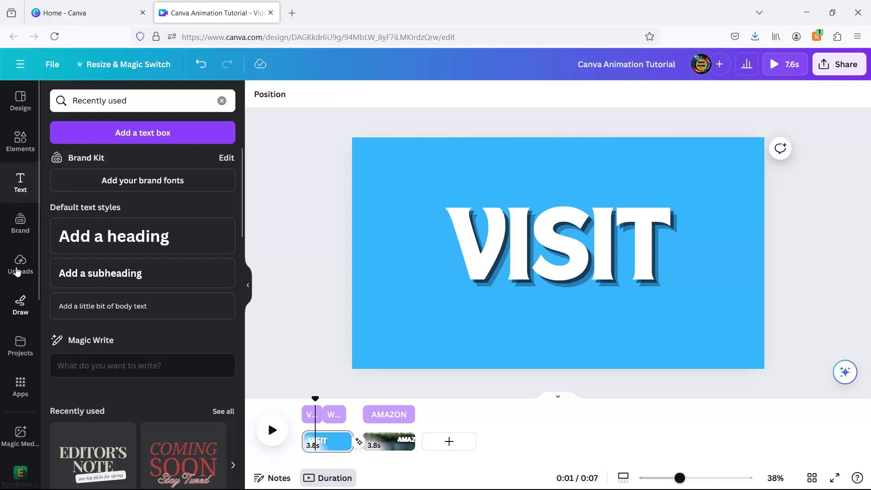
Append parrot and tiger video pages from the Motion Video folder, each trimmed to 5 seconds.
left_click(20, 347)
left_click(56, 97)
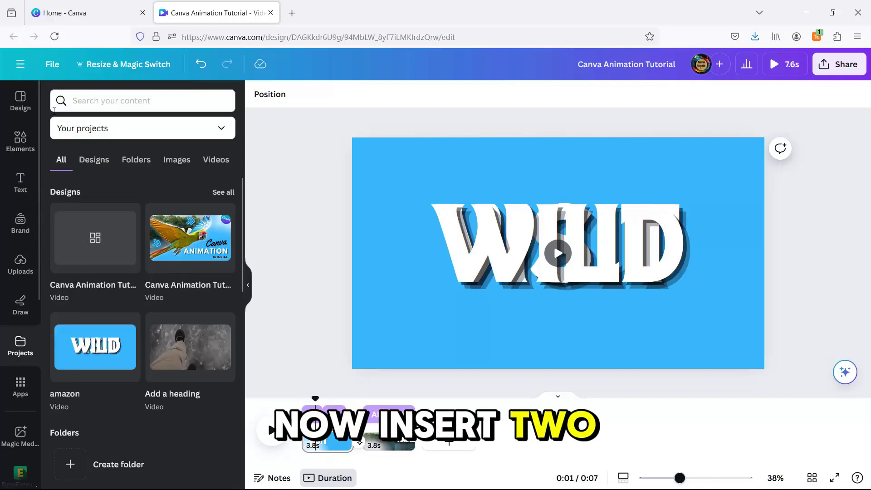
left_click(130, 161)
left_click(104, 328)
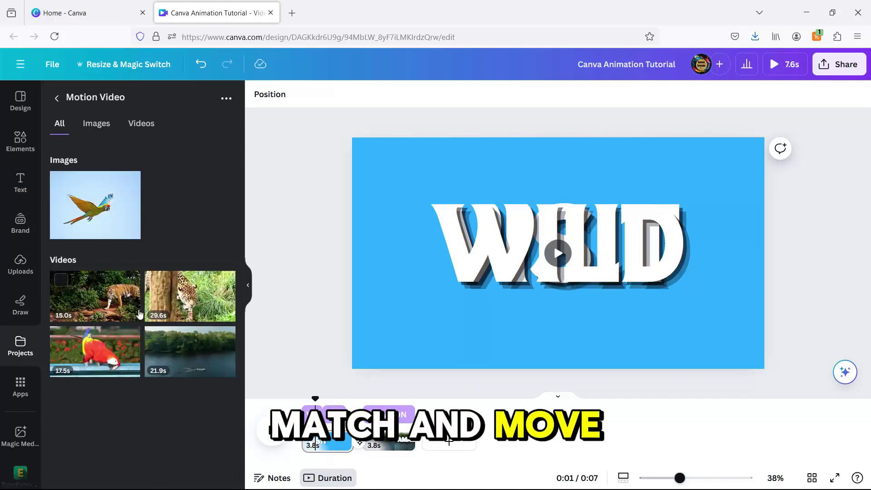
mouse_move(112, 340)
left_mouse_down()
mouse_move(458, 440)
mouse_move(491, 440)
left_mouse_up()
left_click_drag(95, 295, 529, 439)
left_click_drag(699, 441, 569, 441)
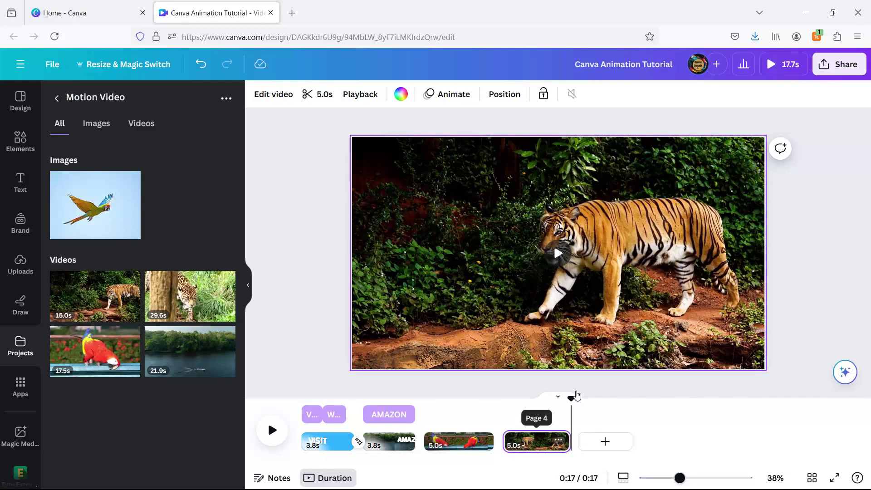
Flip the tiger video horizontally and add a Match & Move transition after AMAZON.
left_click(457, 189)
left_click(432, 94)
left_click(468, 124)
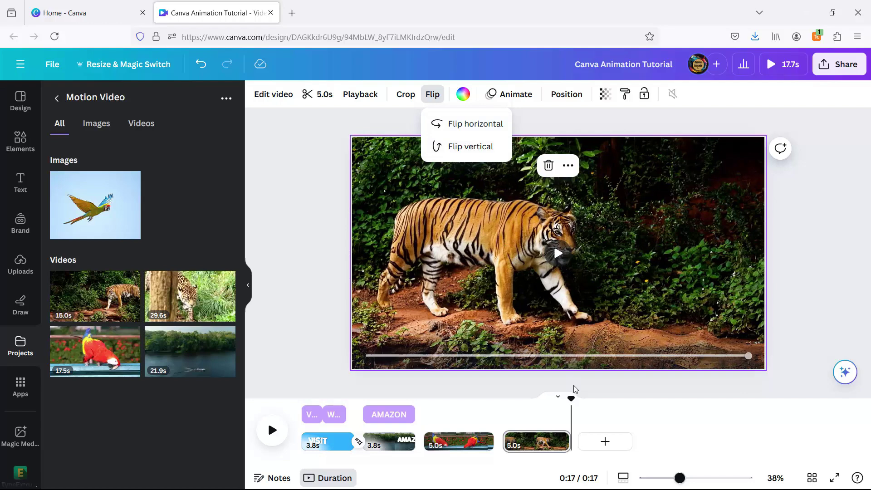
left_click(421, 455)
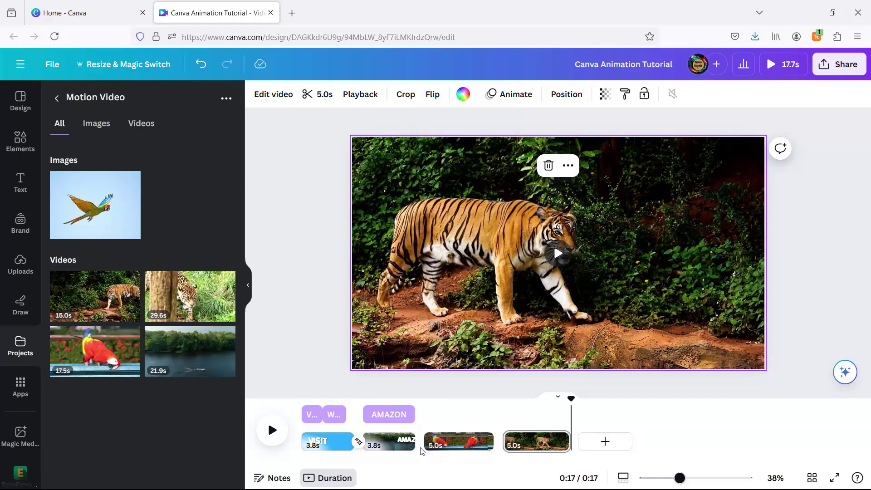
left_click(422, 450)
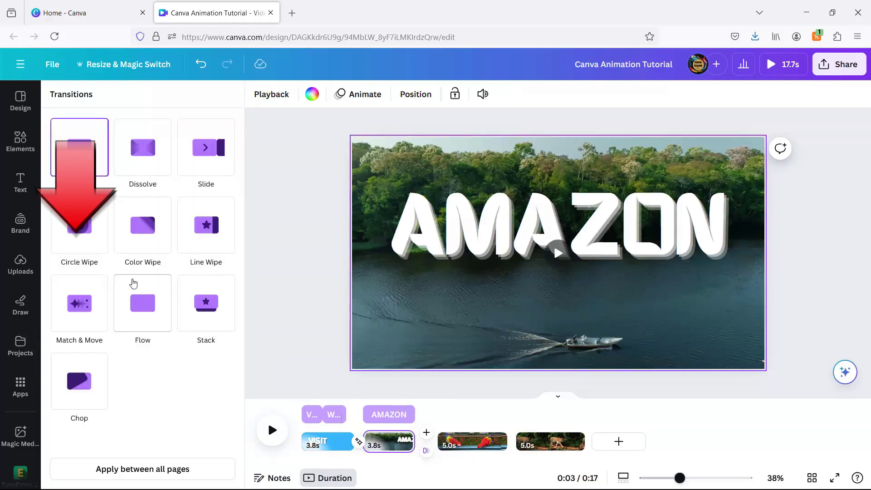
left_click(72, 312)
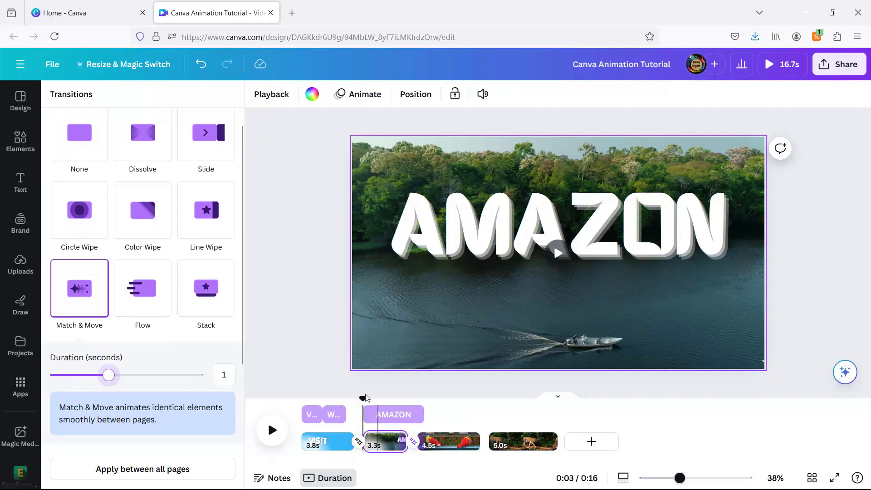
Lengthen the AMAZON-to-parrot transition to 2 seconds, shorten the AMAZON title clip, and preview.
mouse_move(365, 396)
left_mouse_down()
mouse_move(405, 398)
mouse_move(397, 404)
left_mouse_up()
left_click(421, 414)
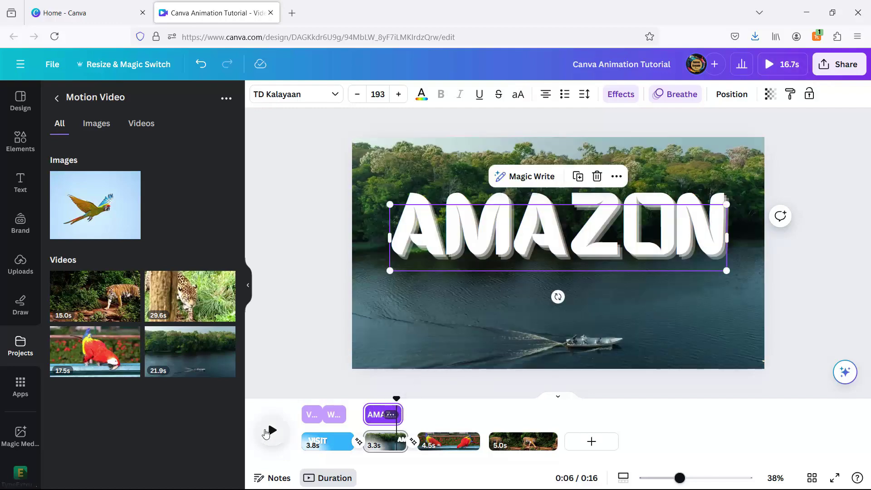
left_click(268, 431)
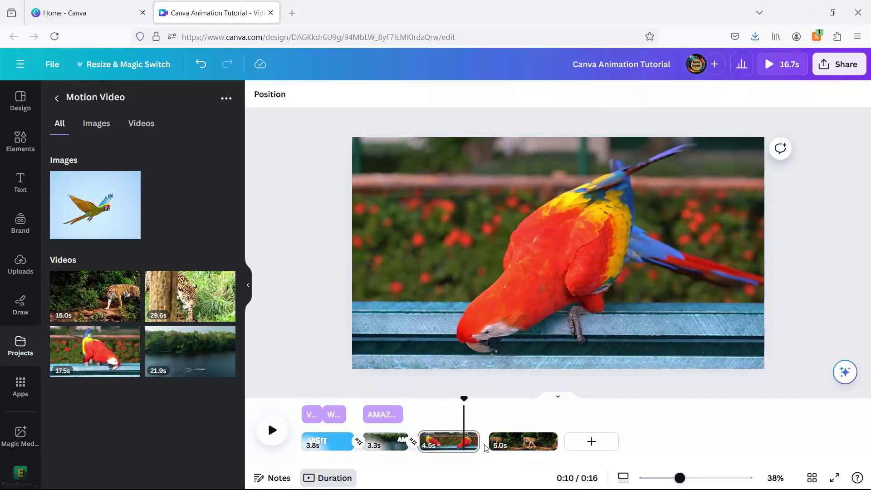
left_click(413, 444)
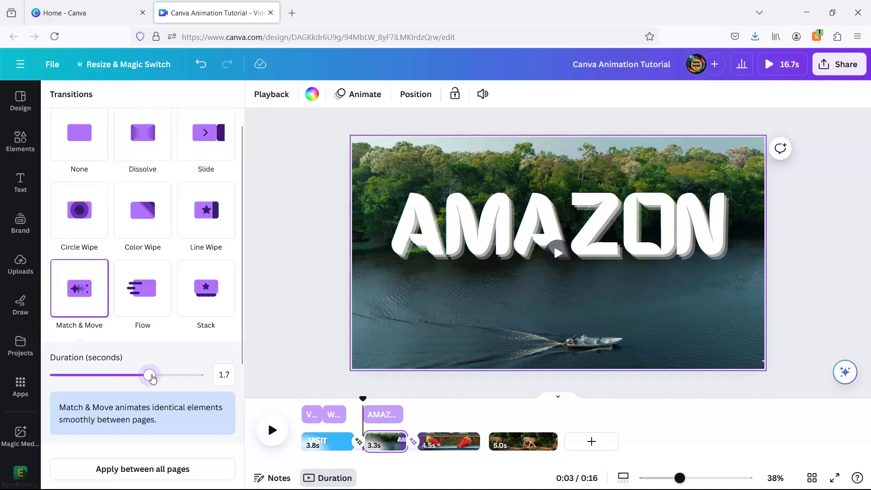
left_click_drag(161, 376, 167, 375)
left_click_drag(411, 414, 394, 416)
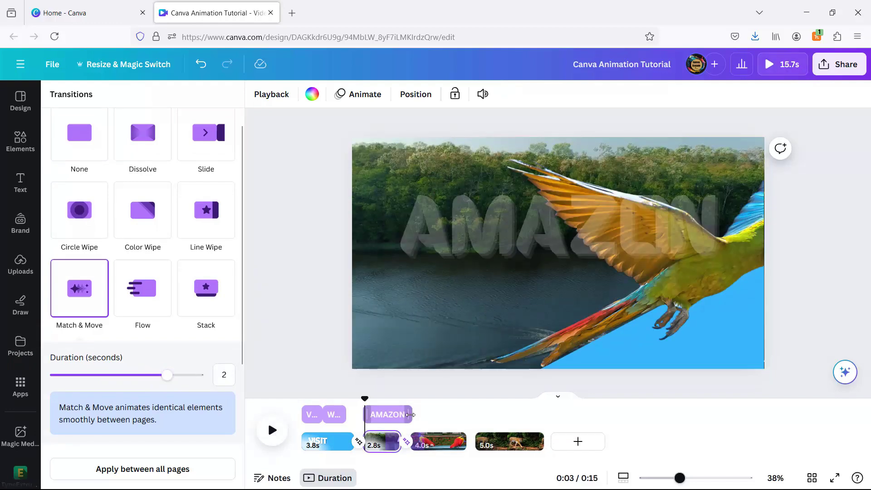
left_click(272, 436)
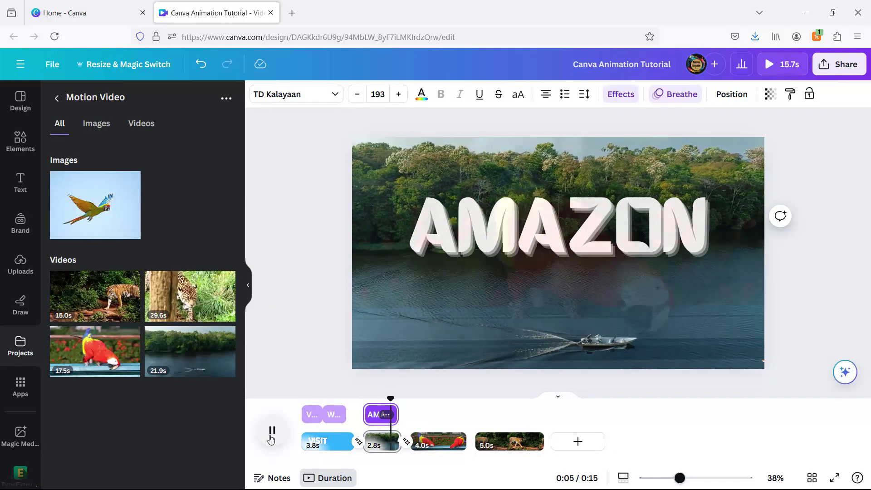
left_click(272, 431)
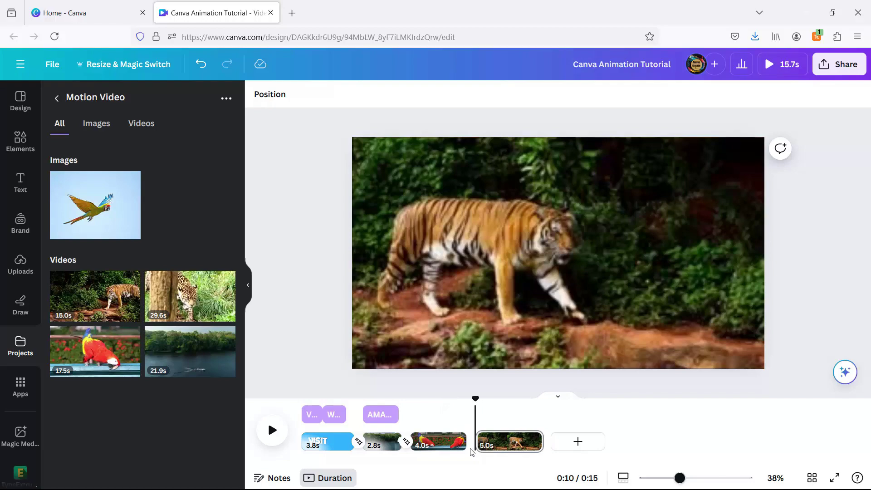
Add a 2-second Match & Move transition from the parrot page to the tiger page.
left_click(476, 450)
left_click(75, 298)
left_click_drag(55, 375, 166, 373)
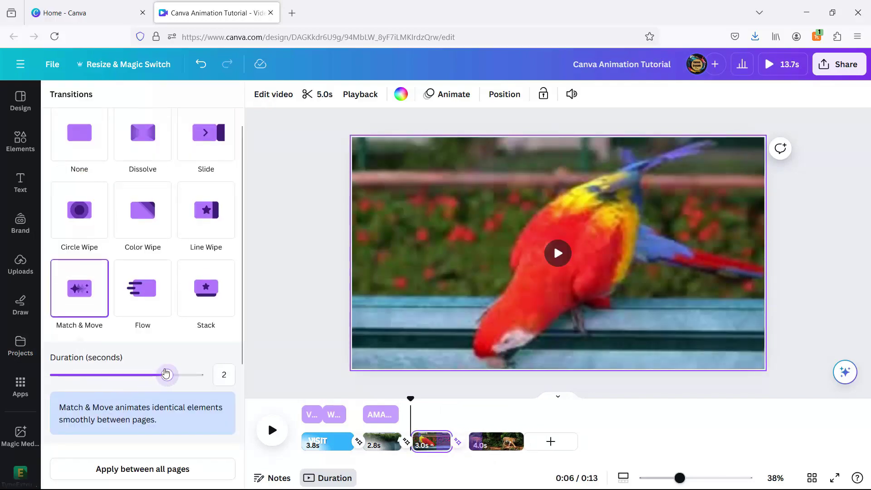
left_click(273, 430)
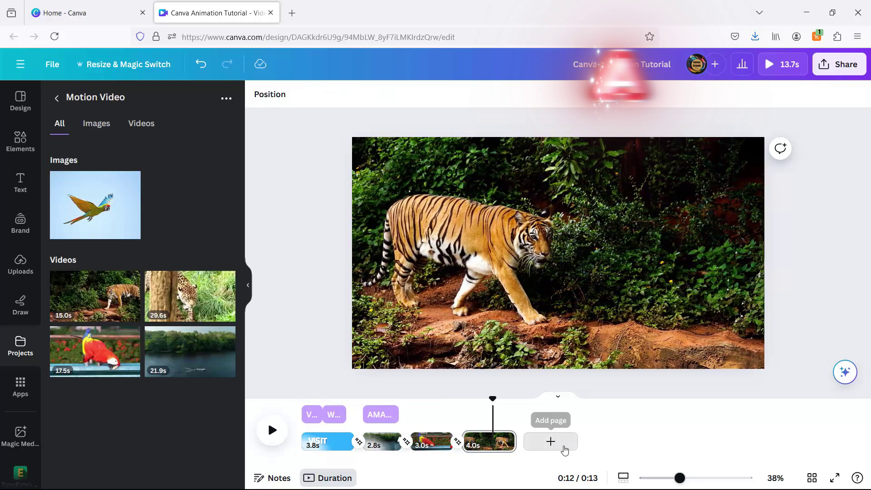
Add a new blue end page and place the Editor's Note title combination on it.
left_click(550, 441)
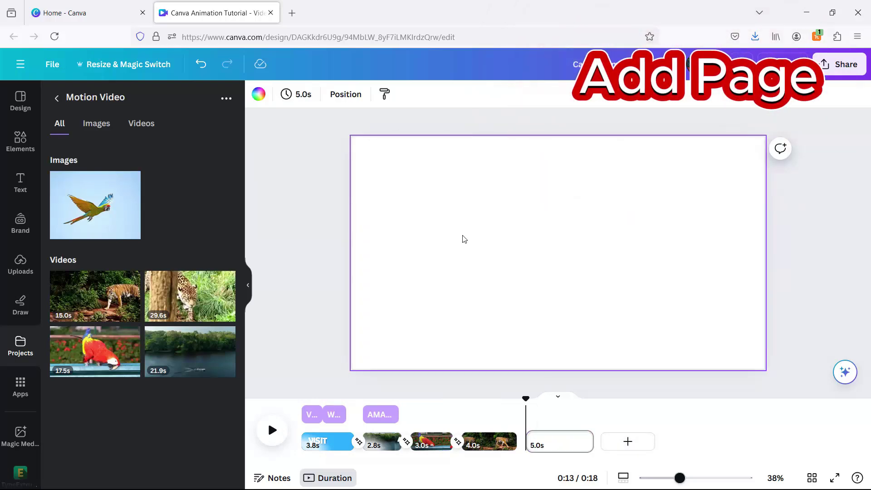
left_click(259, 94)
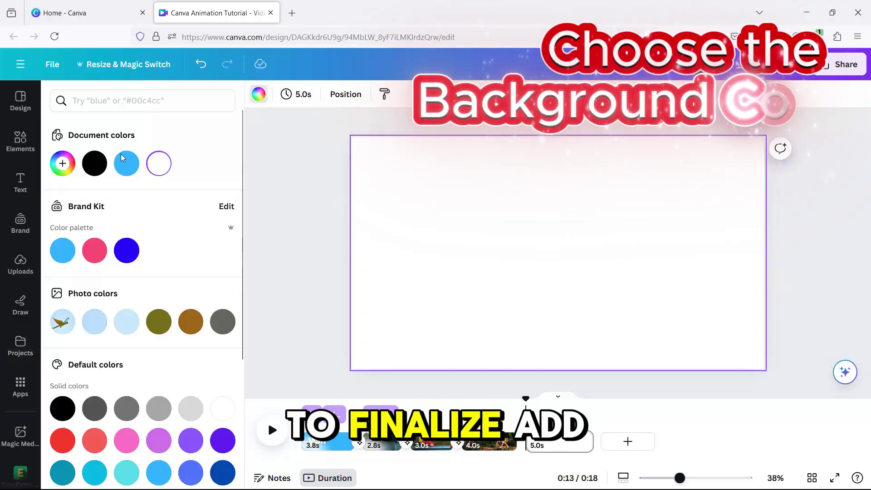
left_click(61, 253)
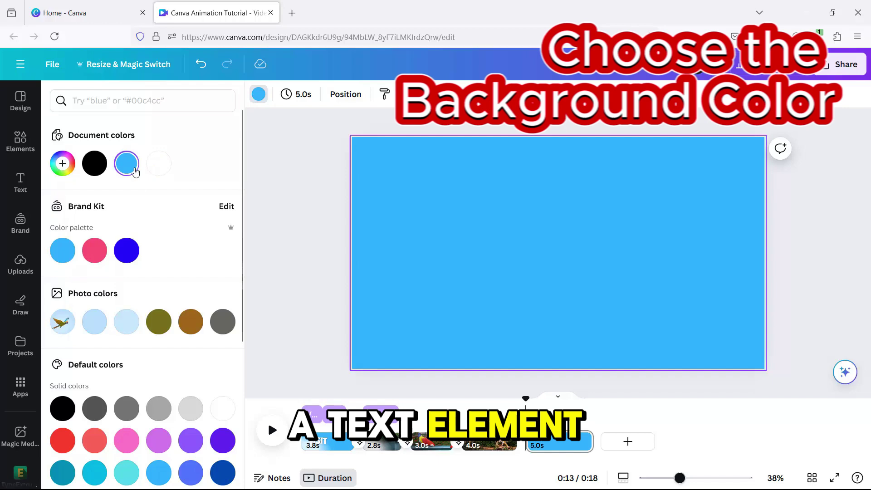
left_click(20, 182)
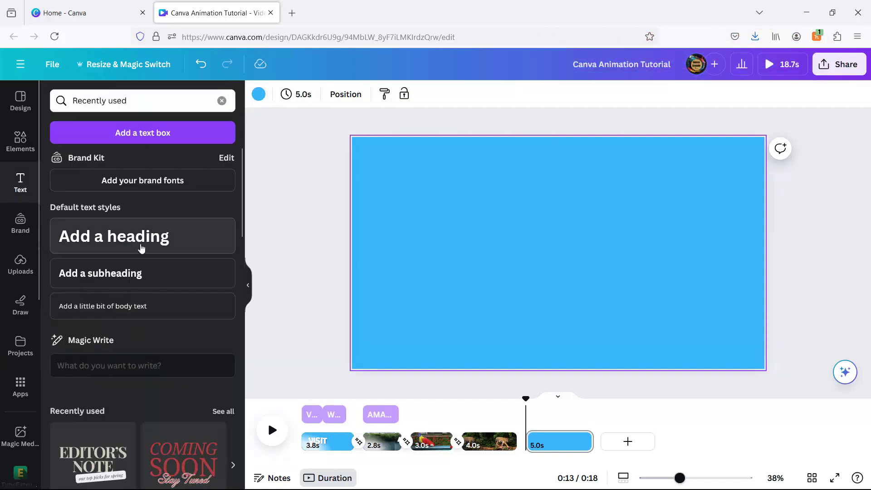
scroll(127, 247, "down", 3)
scroll(127, 247, "down", 2)
scroll(127, 247, "down", 1)
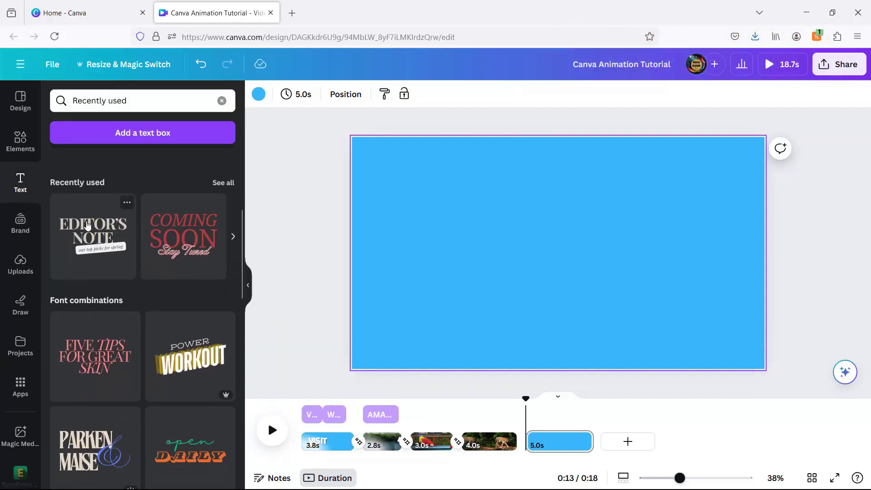
left_click(89, 226)
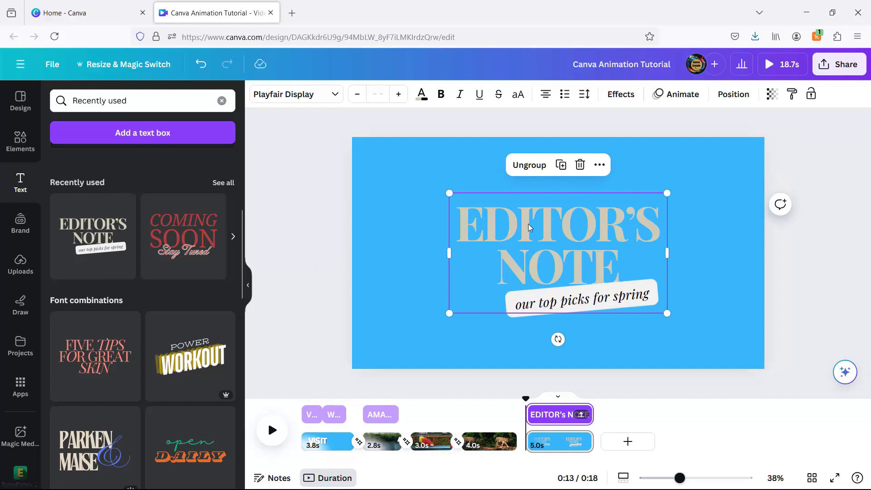
Retype the Editor's Note heading to read CANVAS CRUSADE.
left_click(542, 232)
double_click(549, 217)
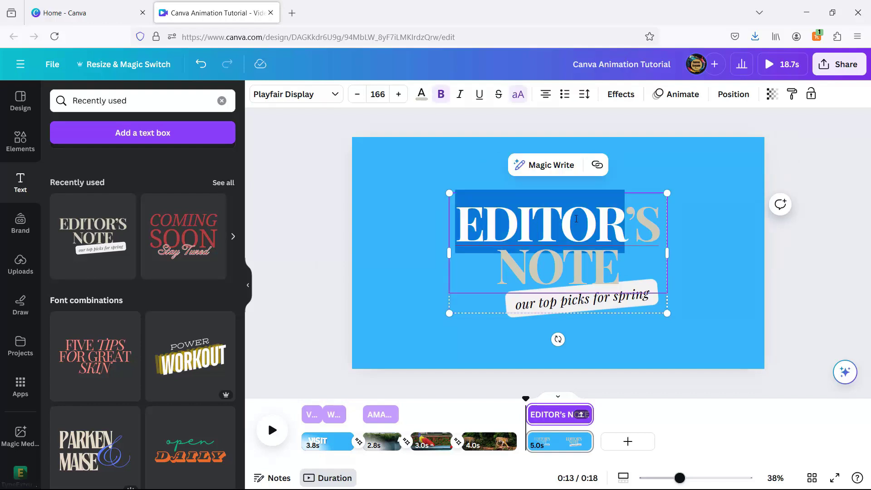
key("shift+Right")
key("shift+Right")
type("CA")
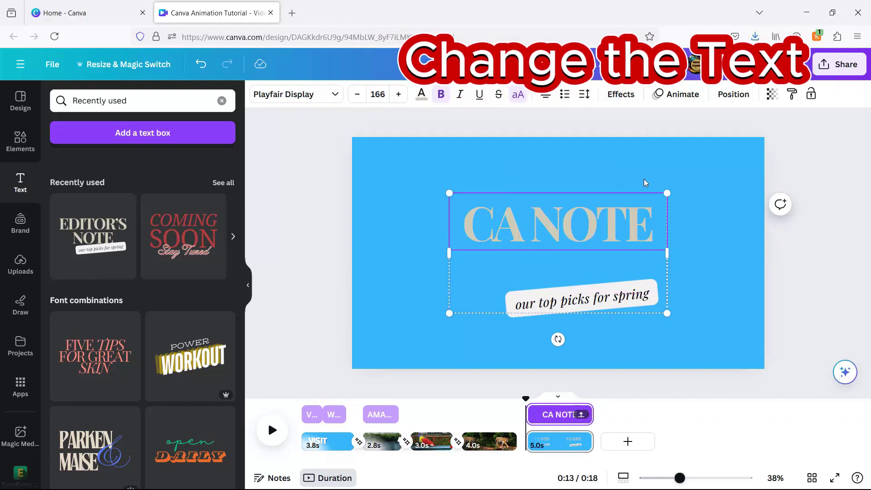
type("NVA")
key("ctrl+shift+Right")
type("CRUS")
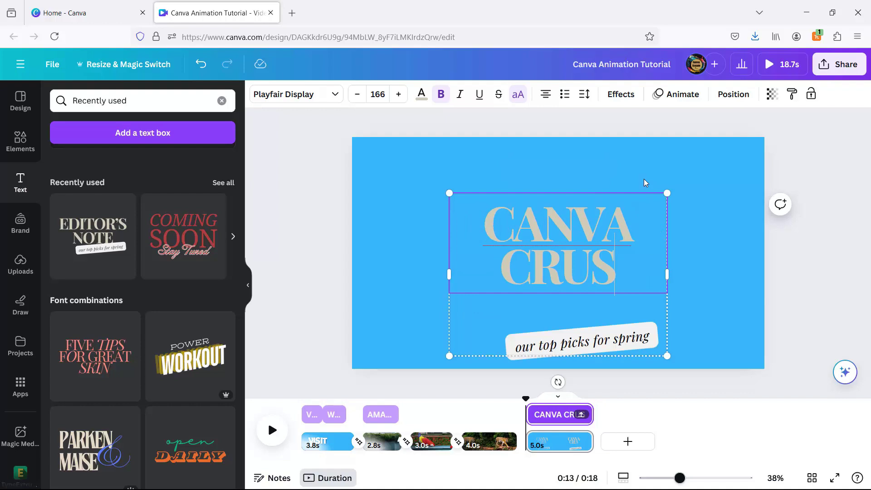
type("ADE")
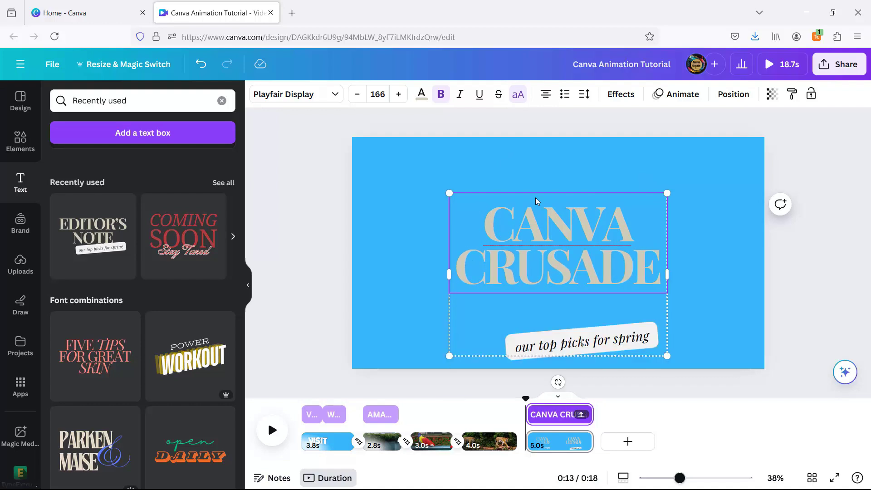
type("S")
Change the caption to 'Directed by' and ungroup the title into separate elements.
left_click(510, 341)
double_click(511, 341)
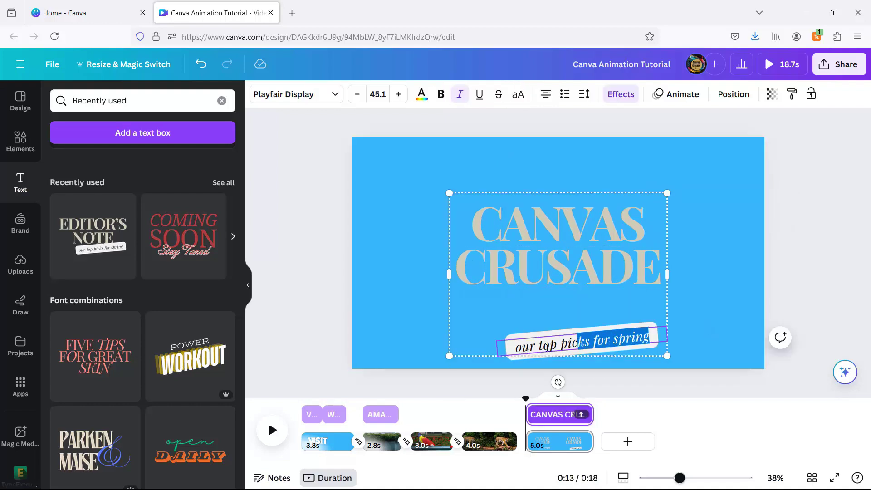
type("Directed by")
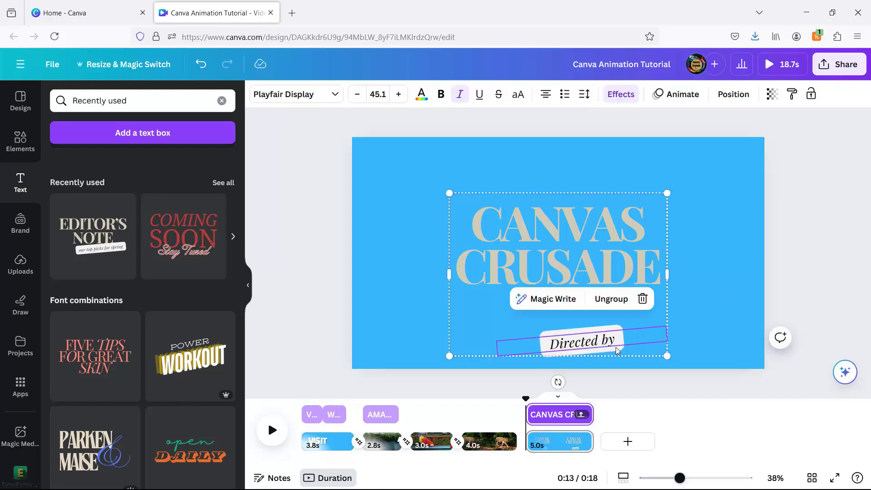
left_click(611, 297)
Move the Directed by tag closer and make the CANVAS CRUSADE heading bigger and black.
mouse_move(607, 328)
left_mouse_down()
mouse_move(668, 276)
mouse_move(660, 279)
left_mouse_up()
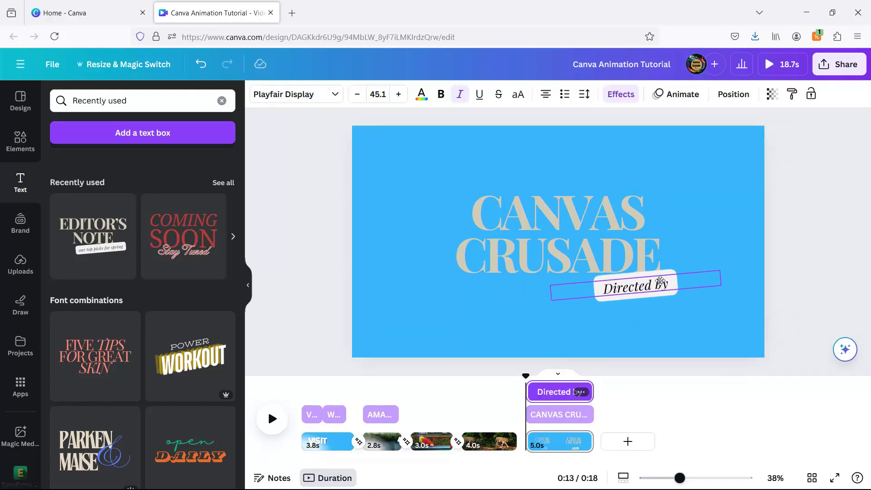
left_click(653, 213)
left_click_drag(667, 184, 687, 156)
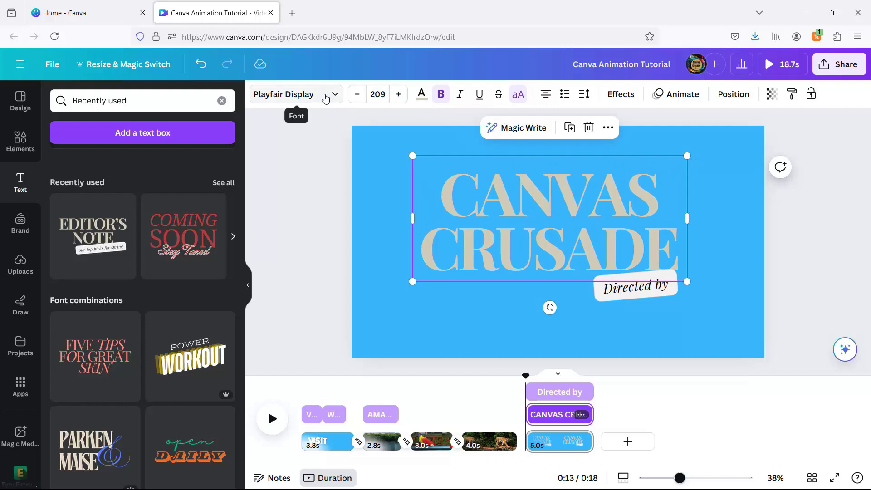
left_click(421, 94)
left_click(94, 164)
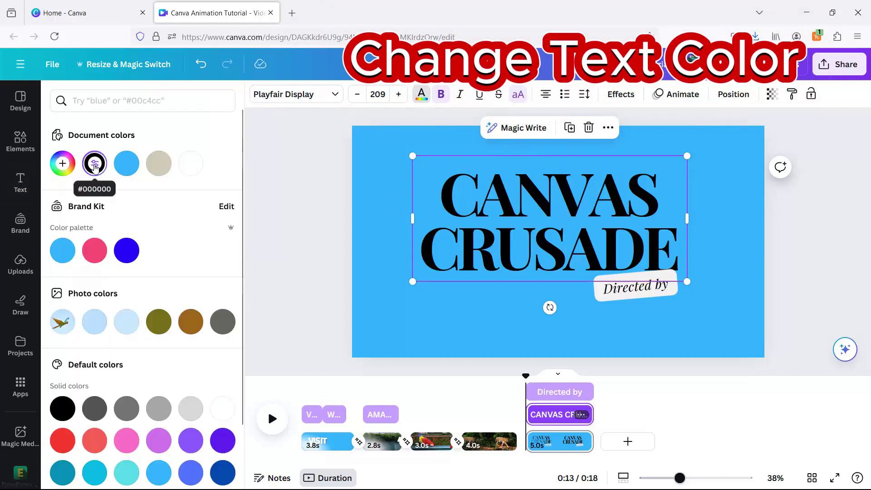
Widen the Directed by tag, set its font size to 50, enlarge it, and tilt it further.
left_click(635, 288)
left_click_drag(723, 278, 634, 291)
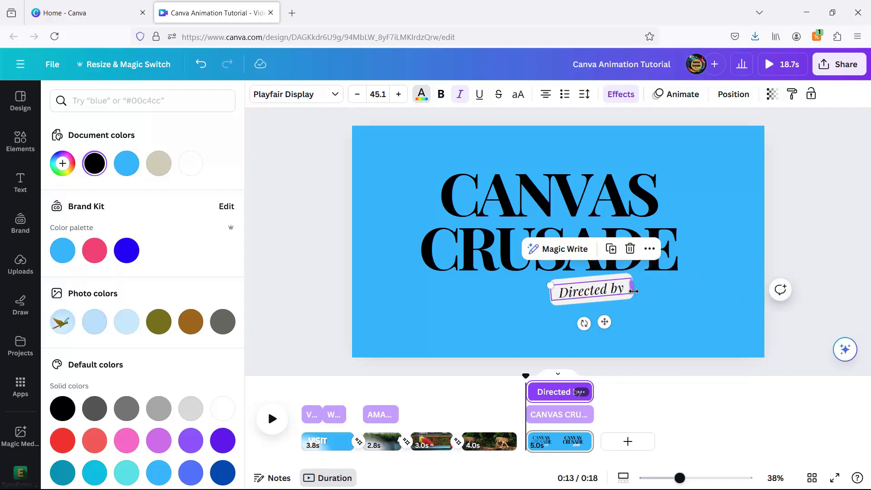
left_click(398, 92)
left_click(386, 90)
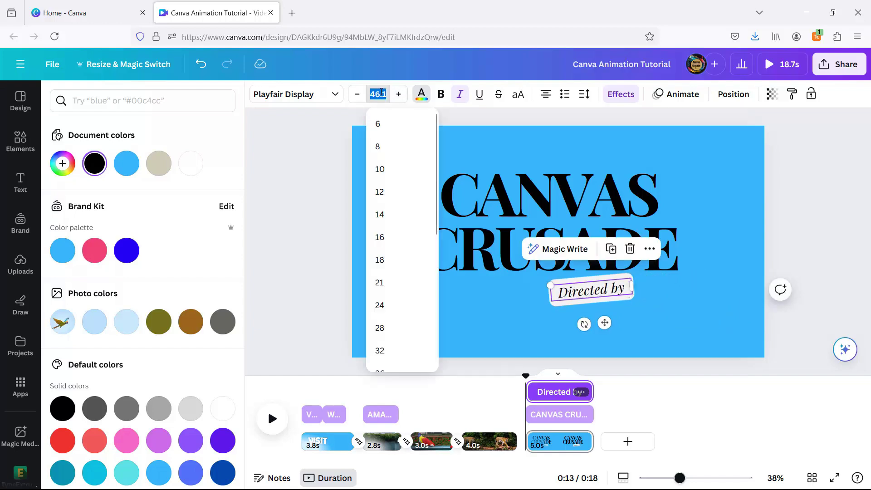
type("50")
key("Return")
left_click_drag(637, 296, 644, 297)
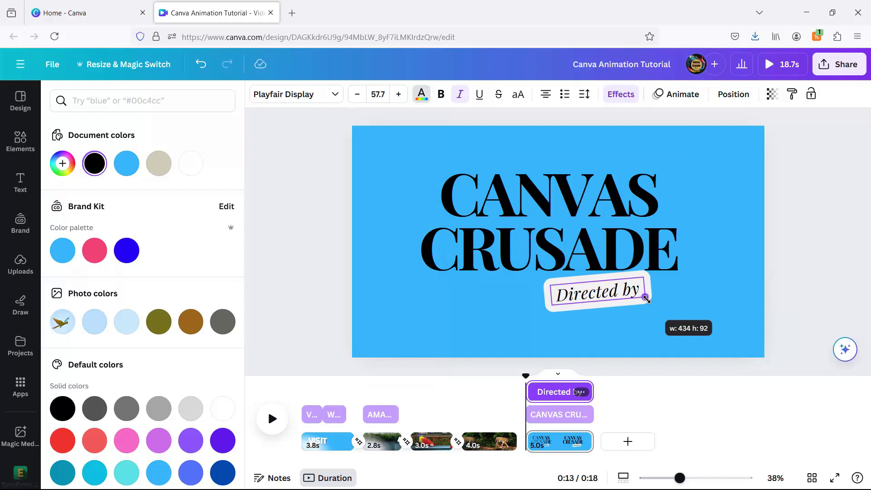
mouse_move(590, 326)
left_mouse_down()
mouse_move(613, 310)
mouse_move(655, 320)
mouse_move(647, 324)
left_mouse_up()
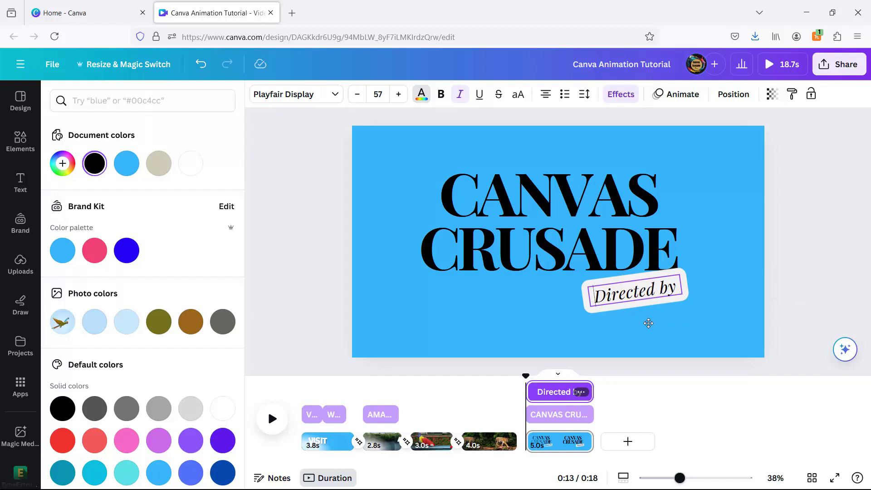
Send the Directed by tag back one layer and nudge it beneath the heading.
left_click(730, 94)
left_click(199, 129)
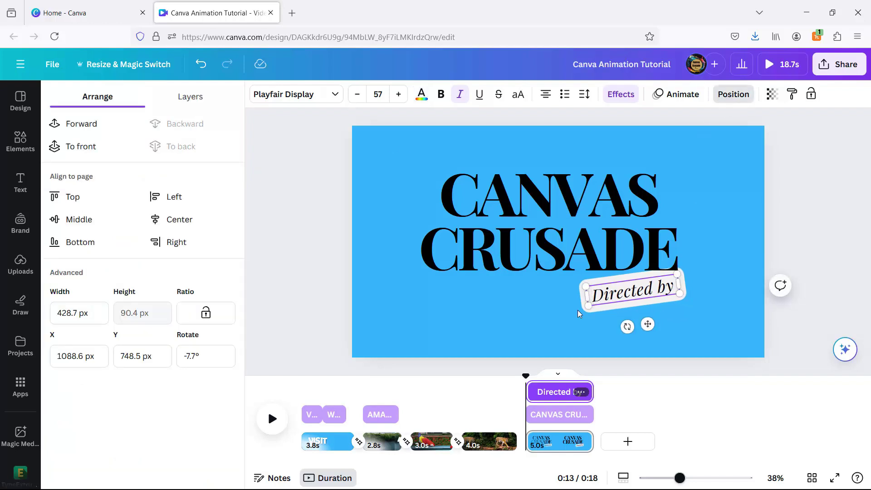
left_click_drag(645, 323, 643, 317)
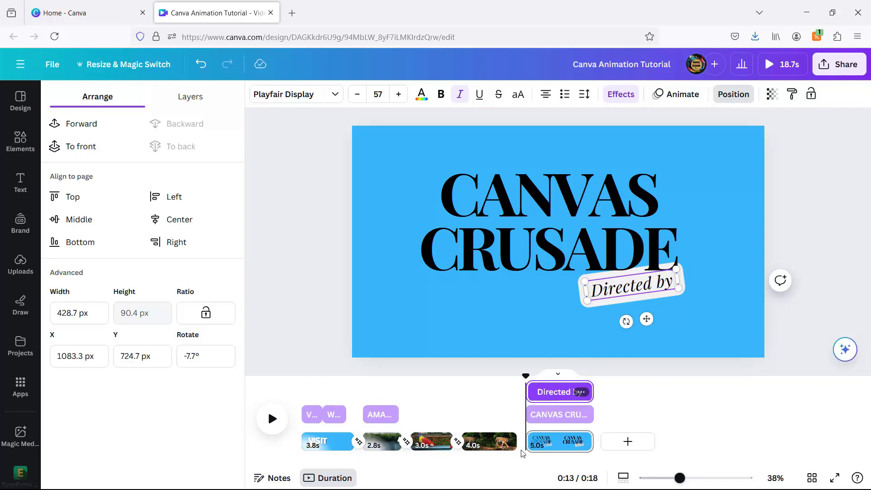
Add a Circle Wipe transition with Direction Out between the tiger clip and end card.
left_click(523, 443)
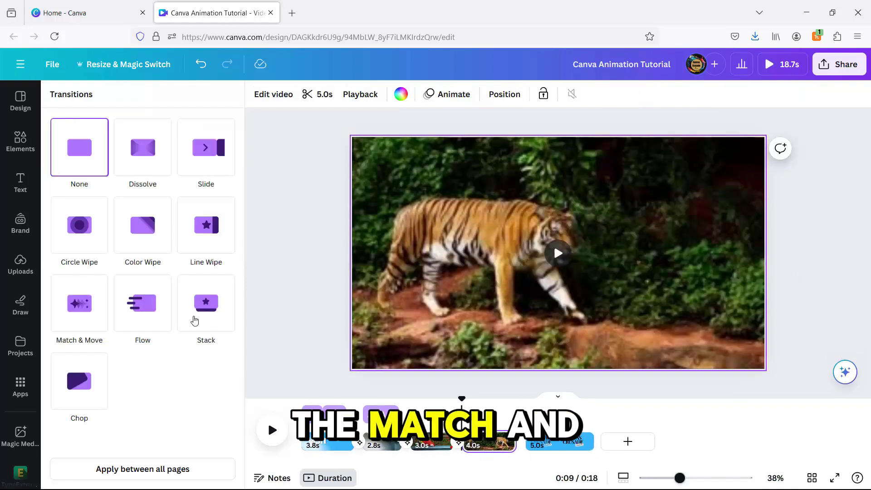
left_click(79, 225)
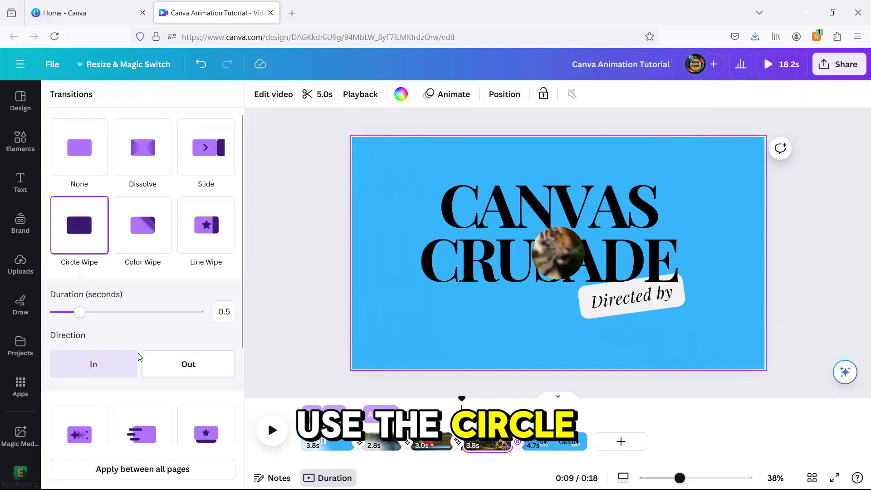
left_click(184, 369)
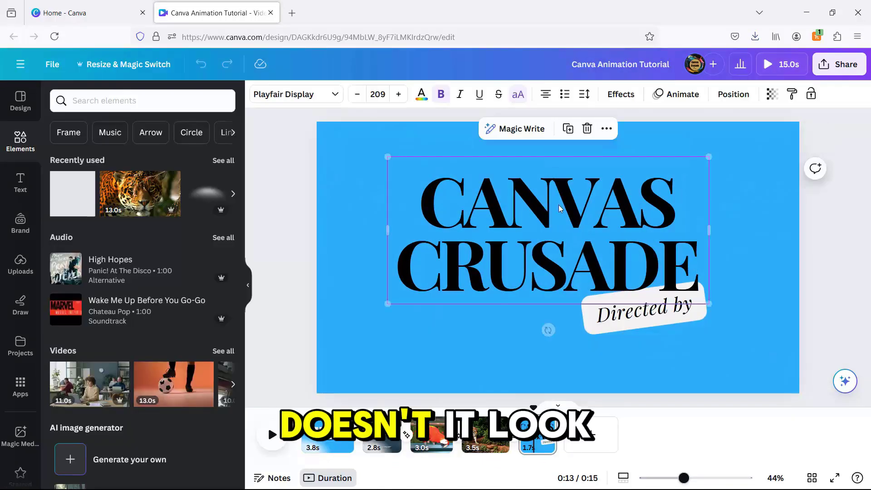
left_click(620, 94)
Give CANVAS CRUSADE a softened Lift shadow and keep a white rounded background behind Directed by.
left_click(205, 176)
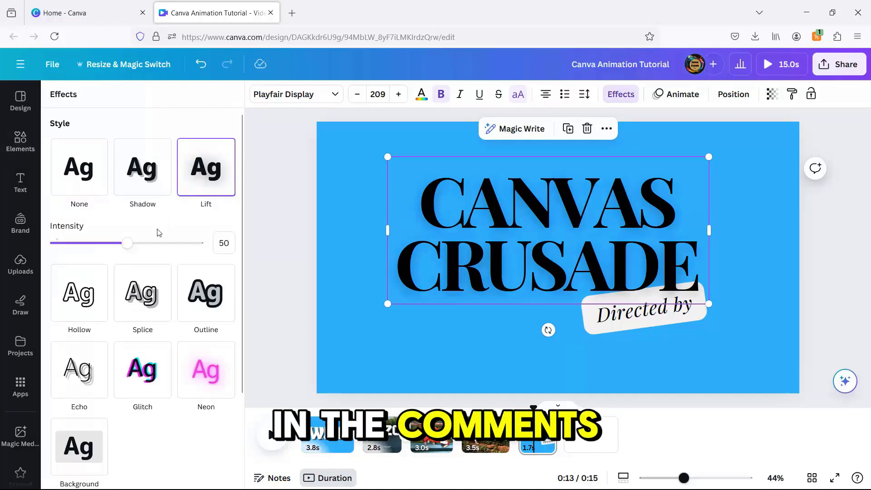
left_click_drag(127, 243, 113, 249)
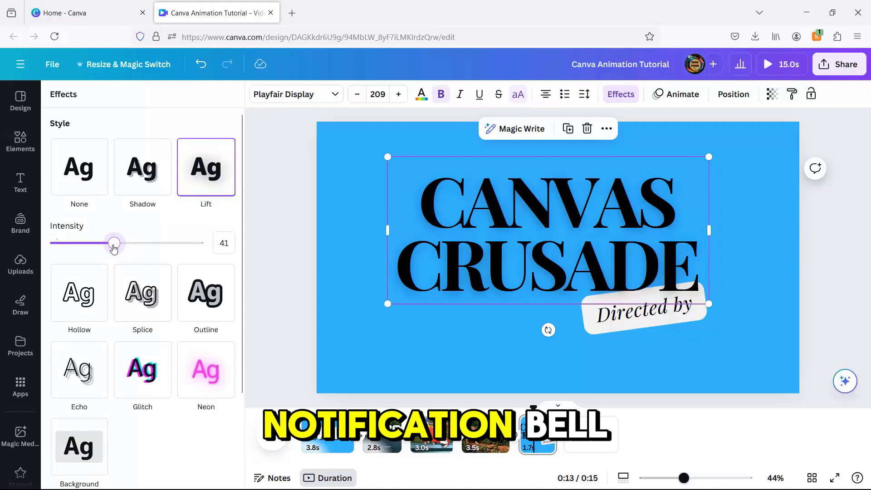
left_click(648, 315)
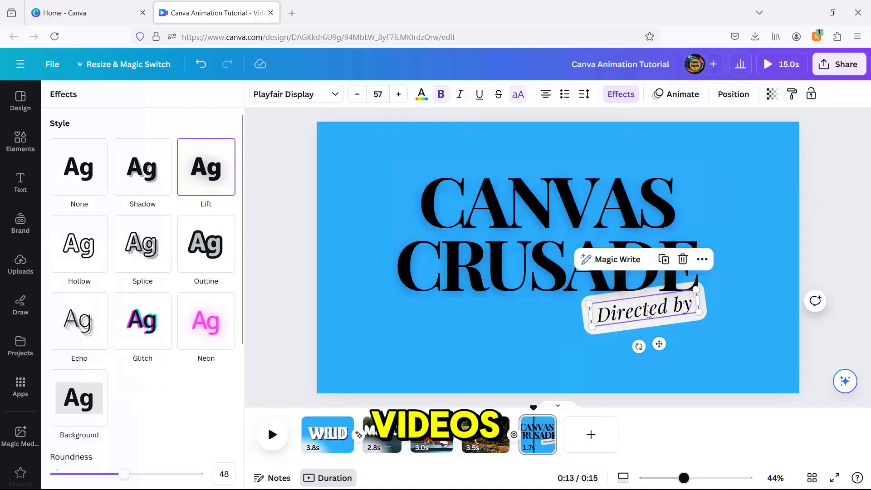
left_click(206, 180)
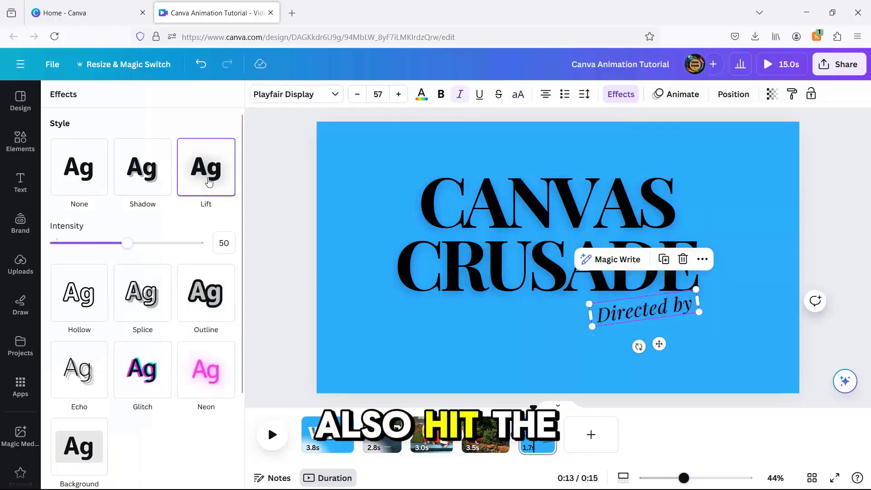
left_click(77, 449)
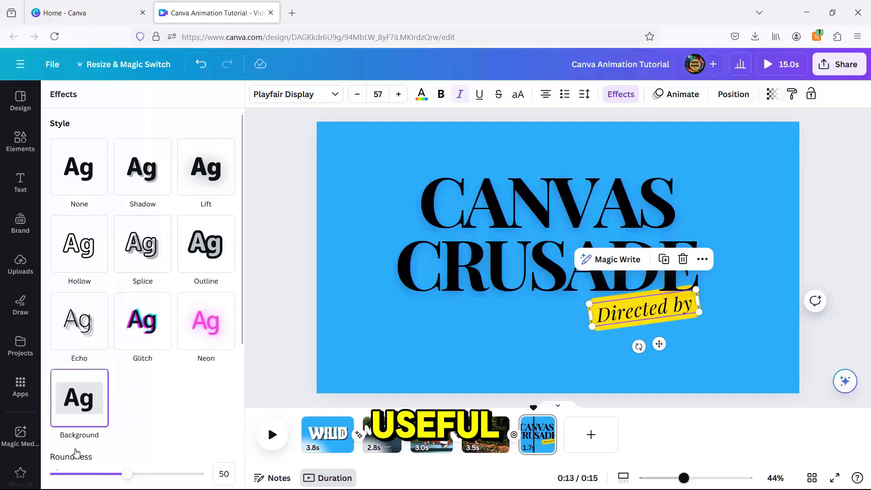
left_click(201, 66)
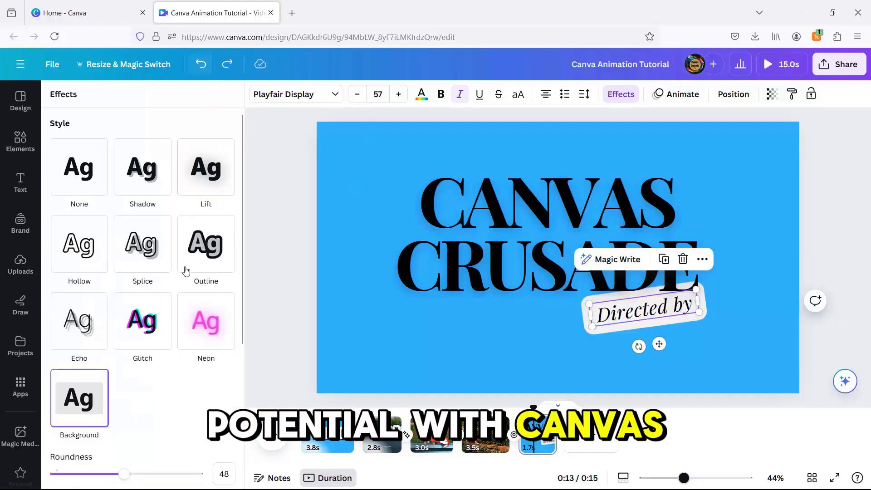
scroll(202, 390, "down", 3)
scroll(198, 381, "down", 2)
scroll(199, 375, "down", 1)
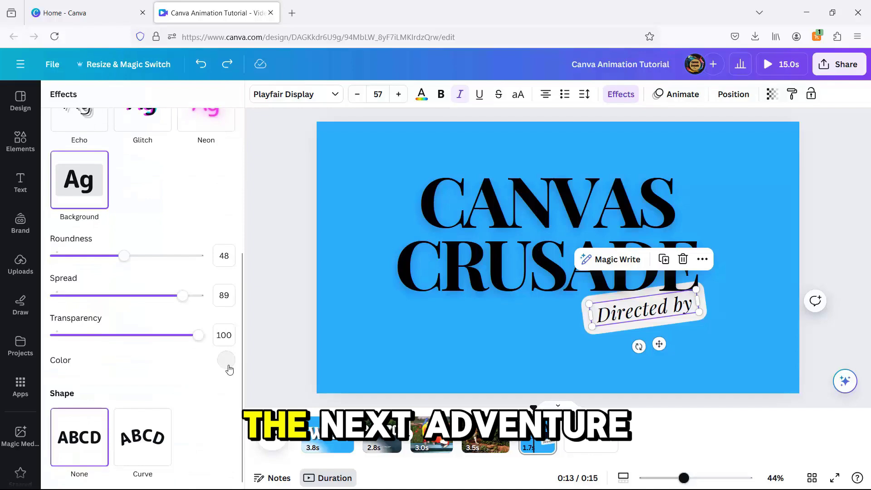